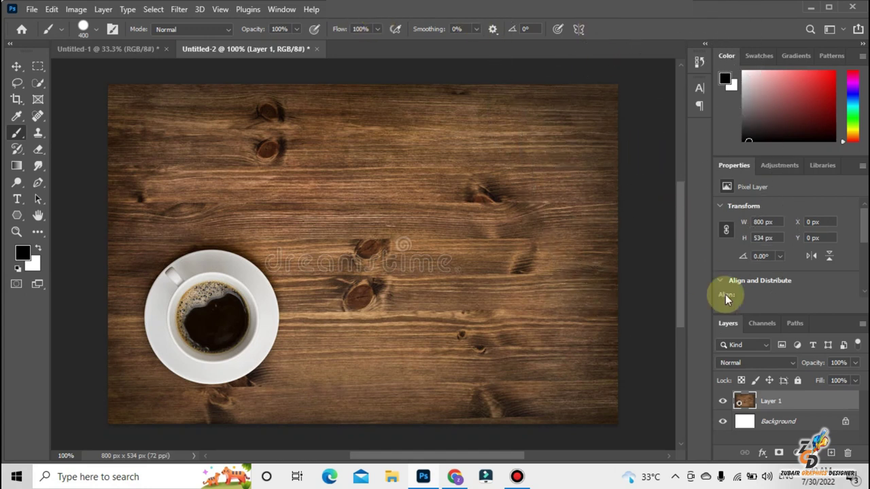
click(16, 66)
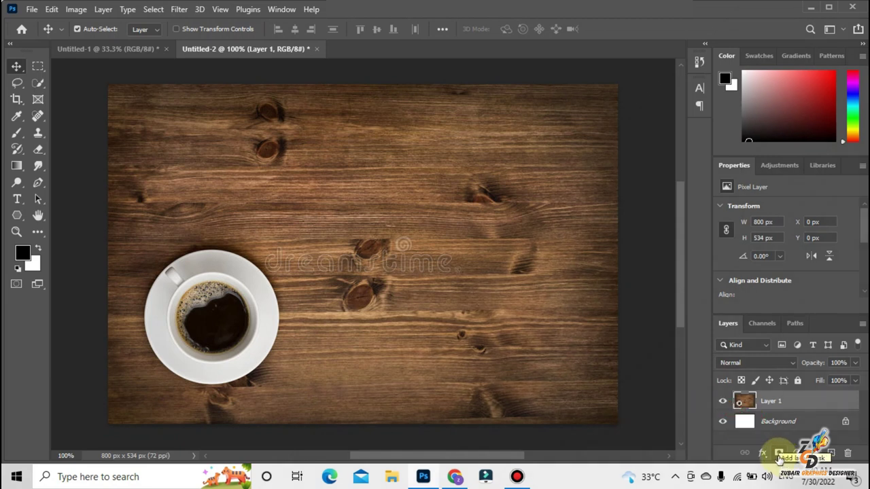
click(779, 455)
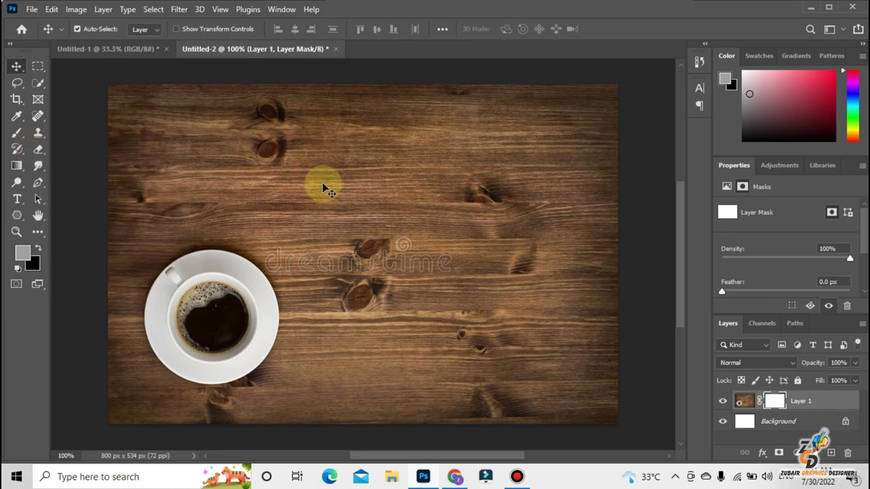
key(Delete)
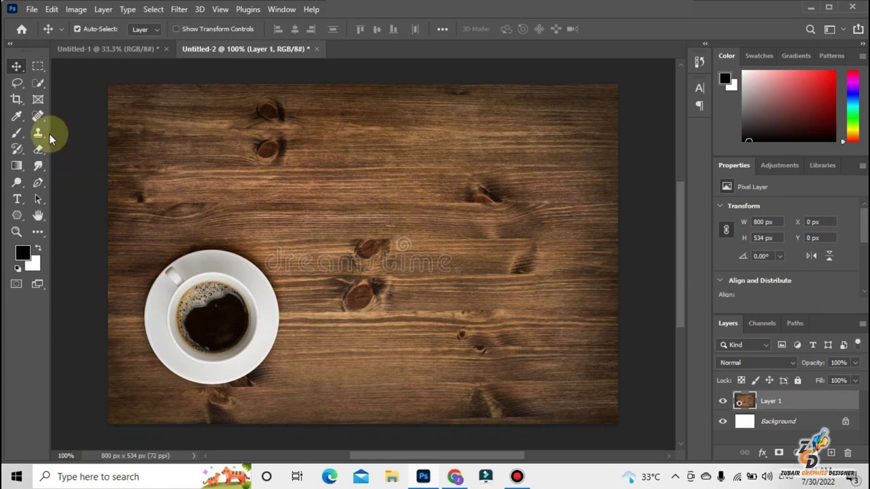
click(38, 149)
click(242, 29)
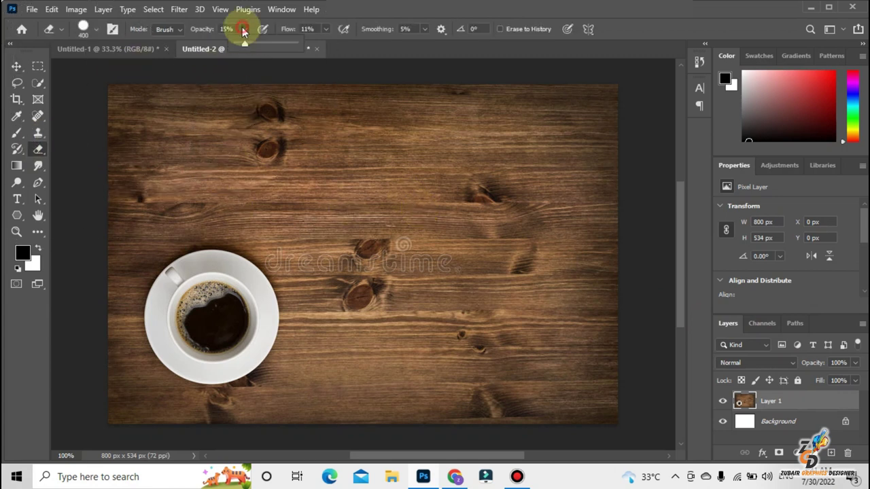
mouse_move(244, 43)
mouse_down()
mouse_move(324, 62)
mouse_move(386, 52)
mouse_up()
click(327, 31)
click(432, 29)
drag(434, 45, 484, 44)
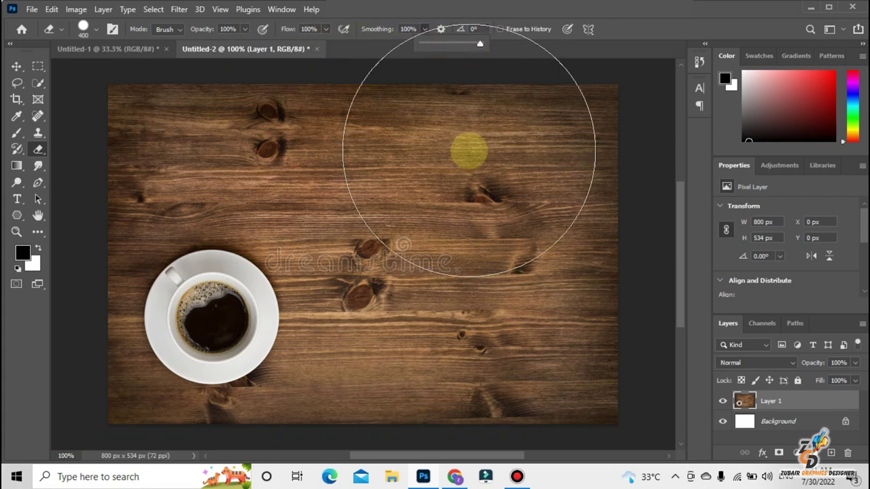
key(bracketleft)
key(bracketleft)
key(bracketleft)
key(bracketleft)
key(bracketleft)
mouse_move(273, 136)
mouse_down()
mouse_move(135, 106)
mouse_move(472, 112)
mouse_up()
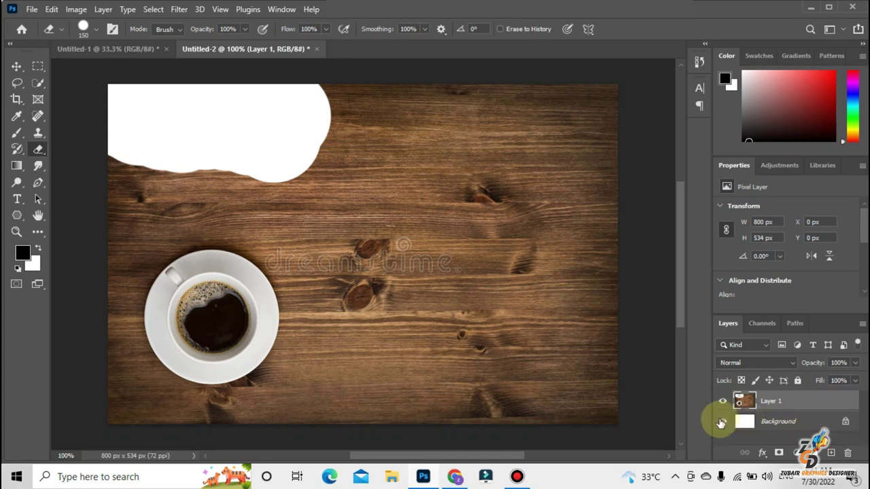
click(721, 422)
drag(290, 135, 382, 117)
mouse_move(496, 119)
mouse_down()
mouse_move(620, 96)
mouse_move(584, 235)
mouse_up()
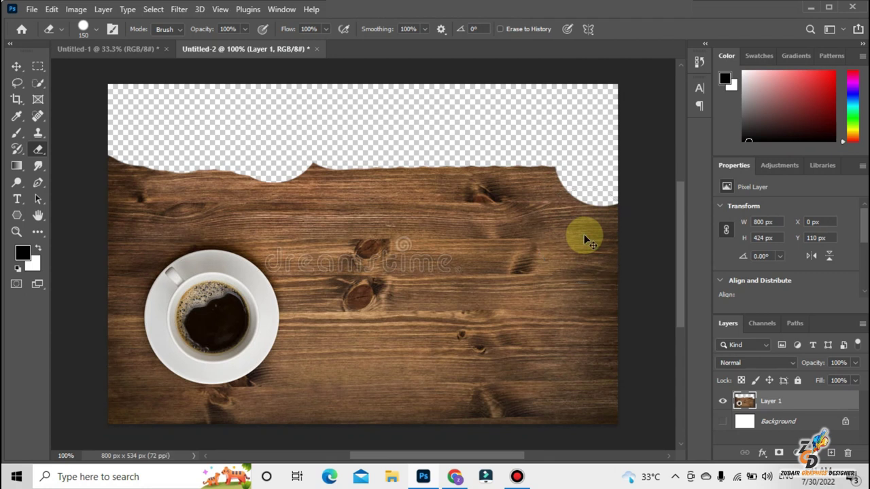
key(ctrl+z)
key(ctrl+z)
key(ctrl+z)
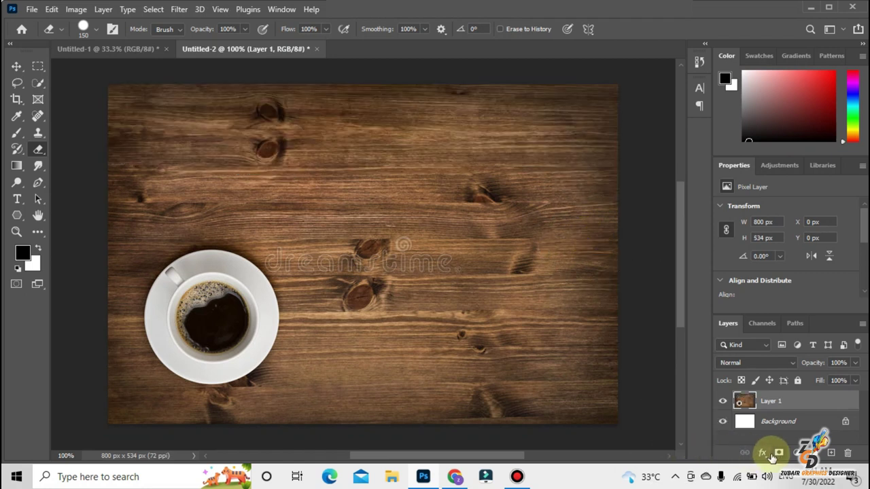
click(778, 452)
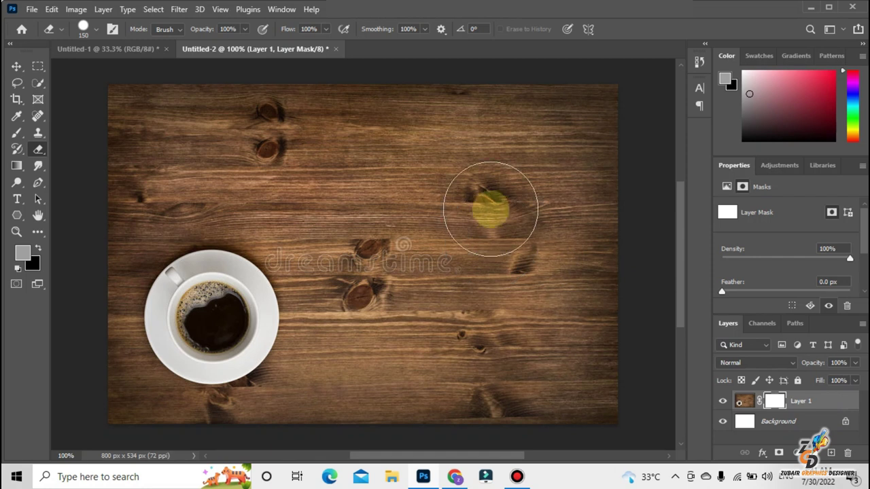
drag(576, 123, 568, 99)
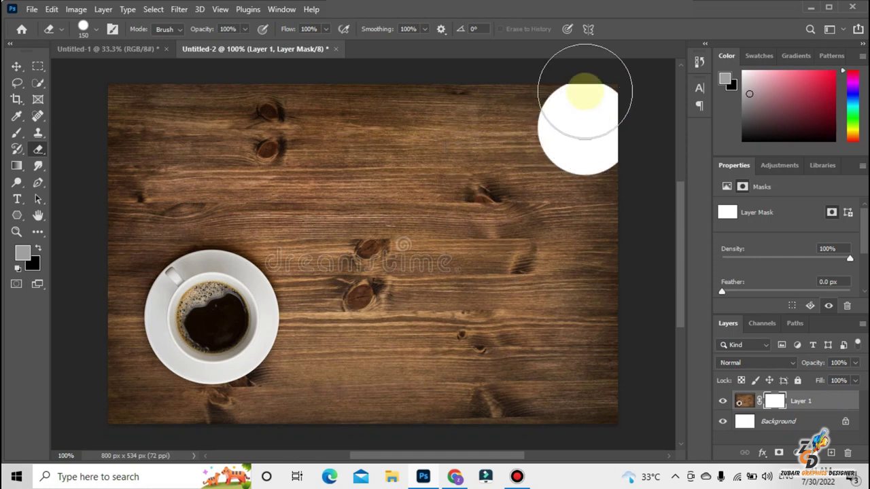
drag(486, 90, 423, 97)
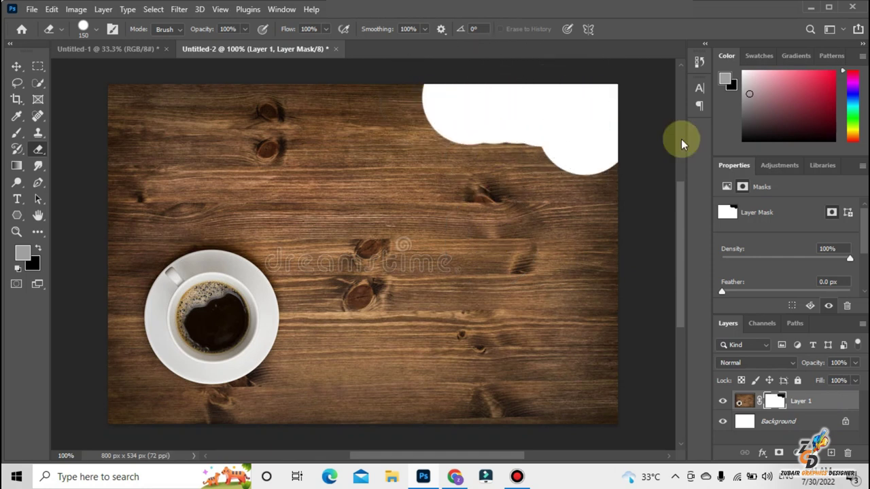
key(d)
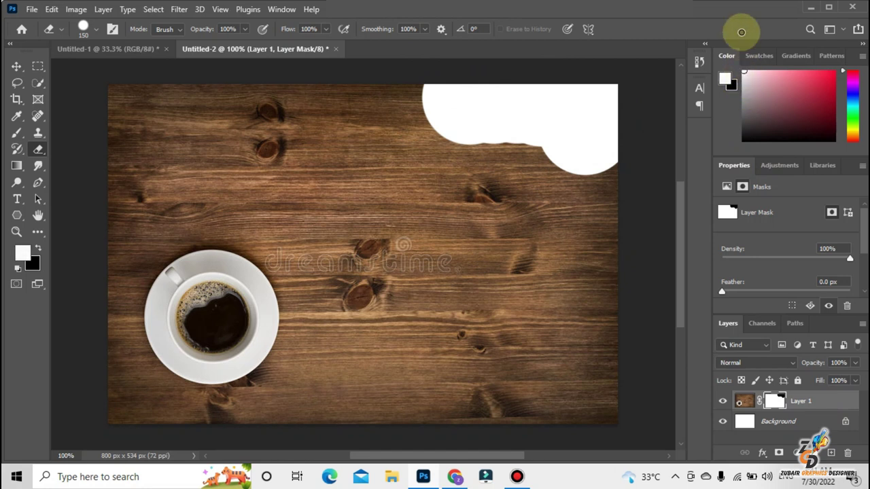
mouse_move(438, 180)
mouse_down()
mouse_move(603, 95)
mouse_move(472, 82)
mouse_move(488, 132)
mouse_up()
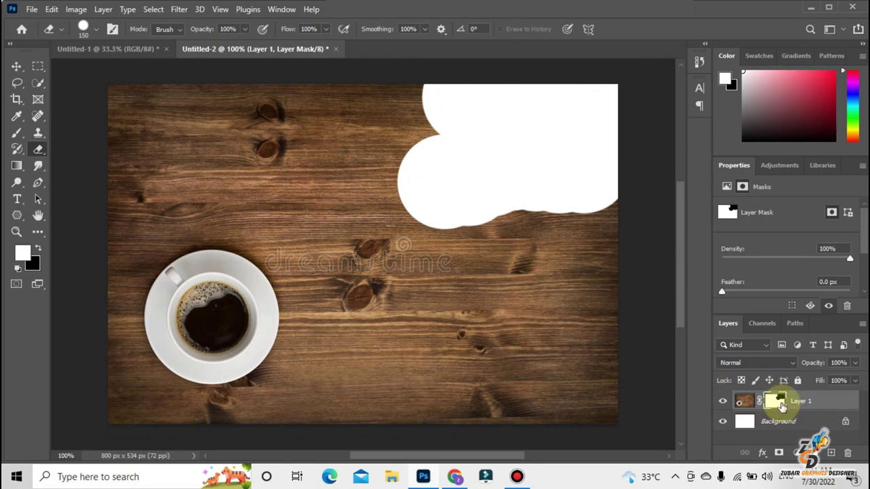
key(ctrl+plus)
key(ctrl+plus)
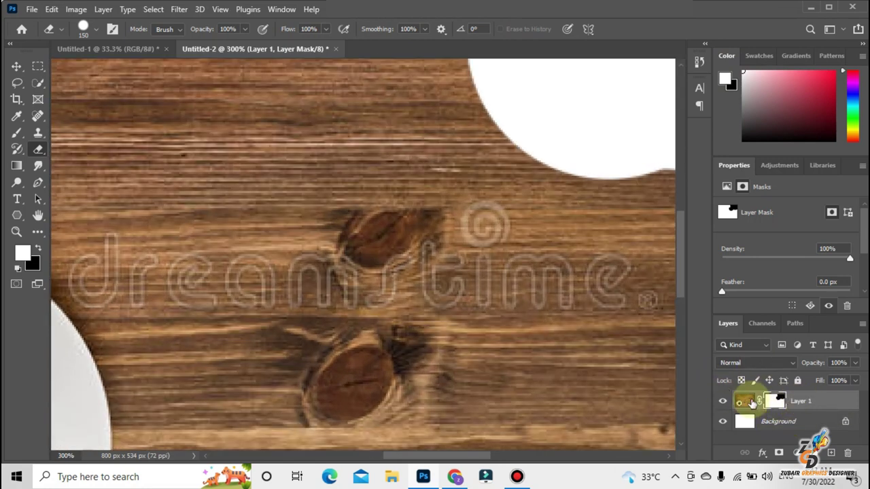
key(ctrl+minus)
key(ctrl+minus)
key(ctrl+minus)
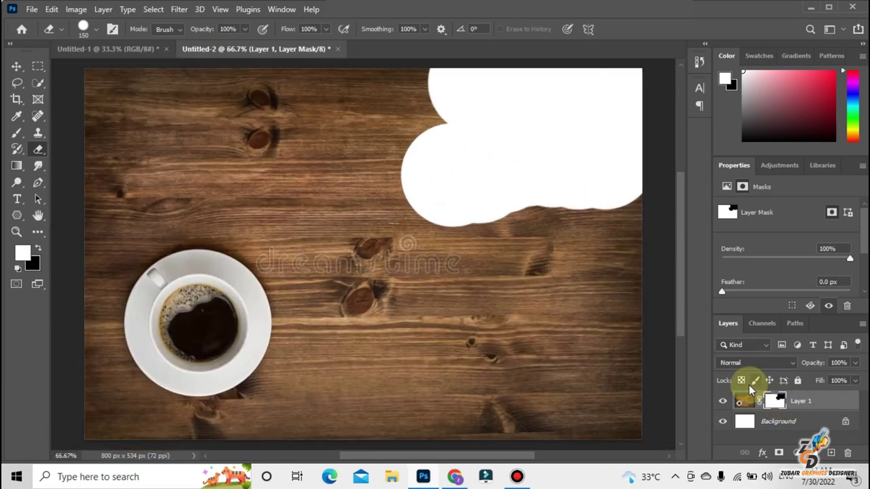
key(ctrl+0)
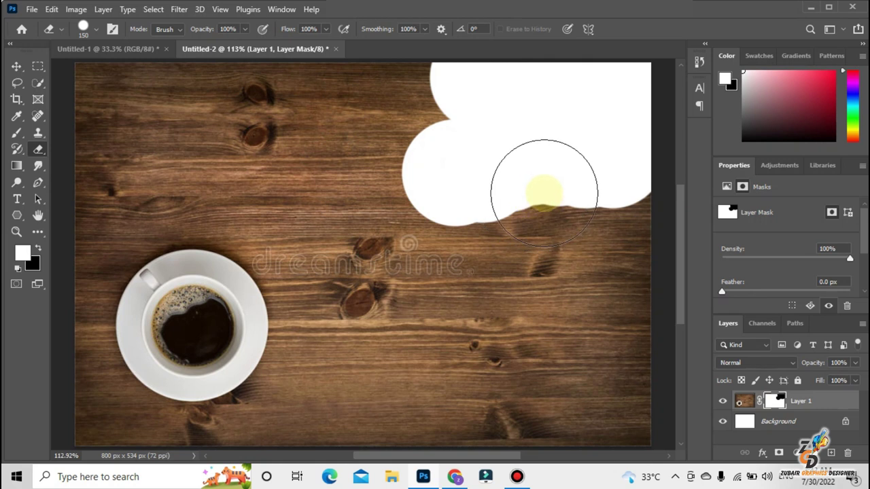
mouse_move(542, 179)
mouse_down()
mouse_move(431, 106)
mouse_move(301, 112)
mouse_move(313, 98)
mouse_move(35, 81)
mouse_move(58, 127)
mouse_move(224, 145)
mouse_move(330, 140)
mouse_move(450, 171)
mouse_move(523, 210)
mouse_up()
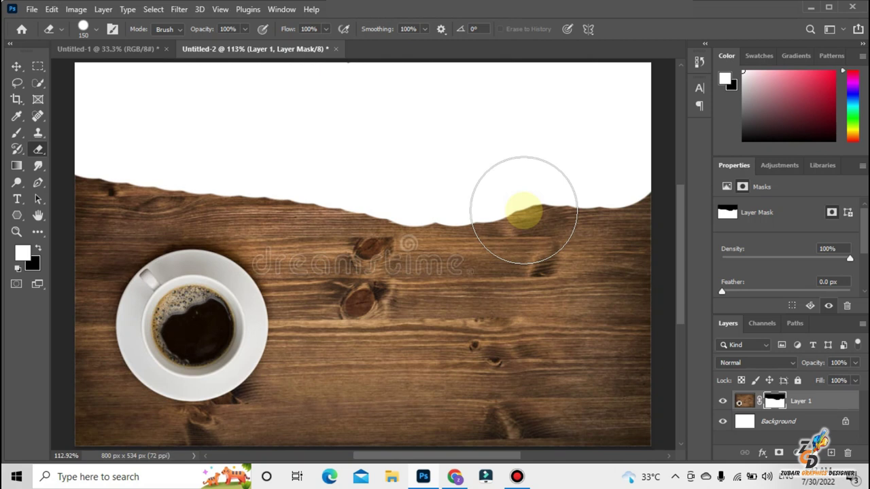
click(775, 402)
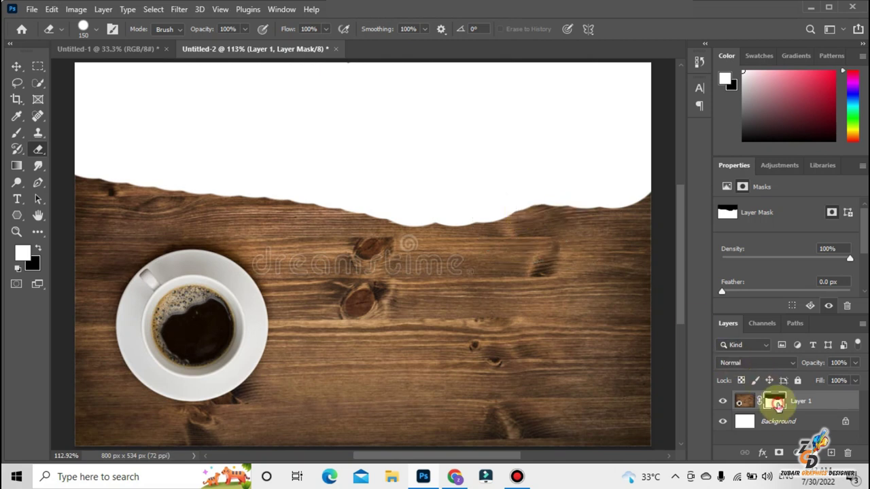
key(Delete)
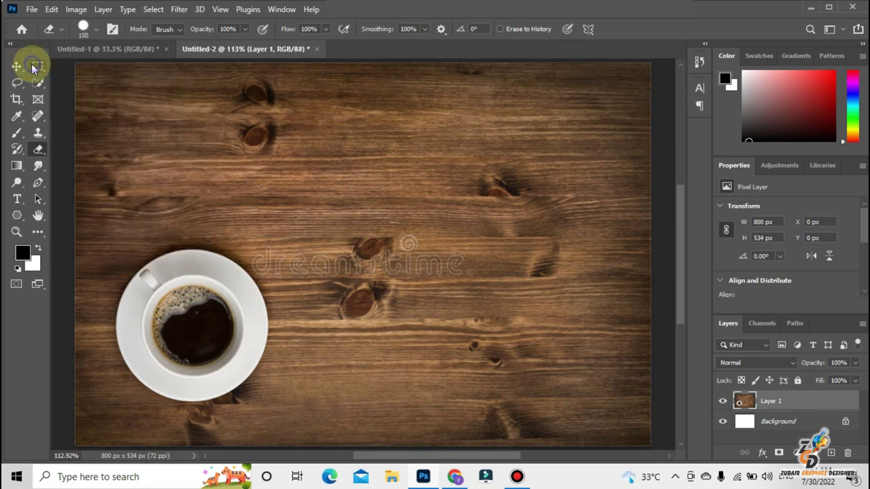
- Quick-select the coffee cup, saucer and the coffee inside it
click(32, 65)
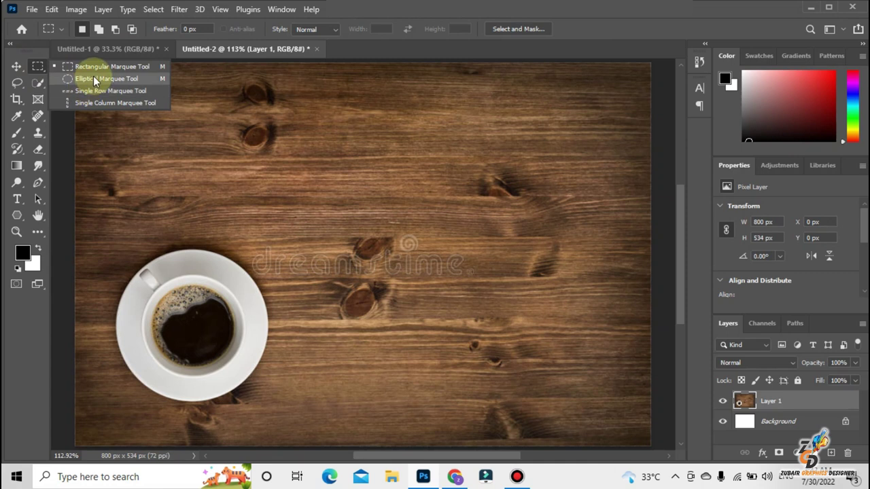
click(38, 81)
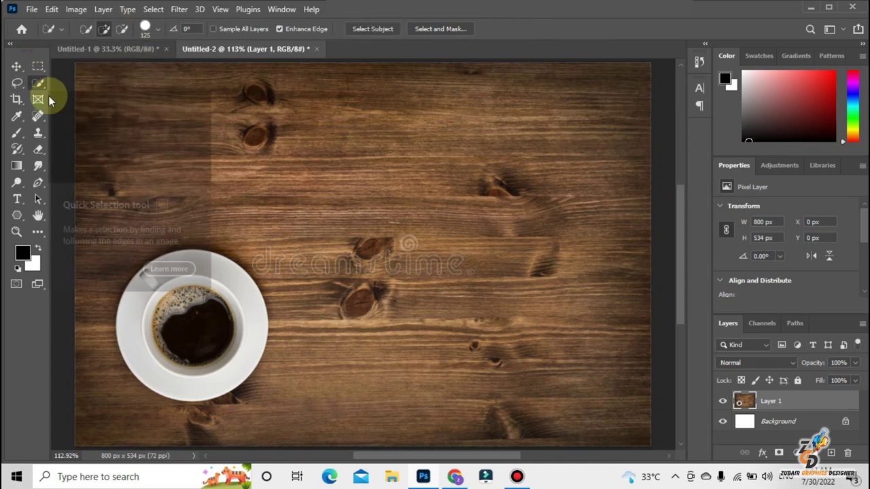
click(195, 313)
mouse_move(193, 321)
mouse_down()
mouse_move(179, 331)
mouse_move(194, 295)
mouse_move(188, 330)
mouse_up()
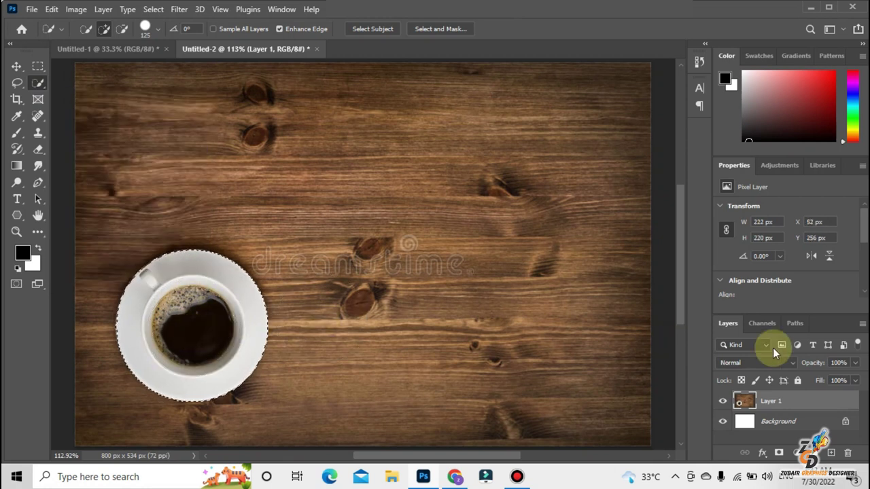
- Mask Layer 1 to the cup selection, then target the Background with a dark foreground colour
click(779, 454)
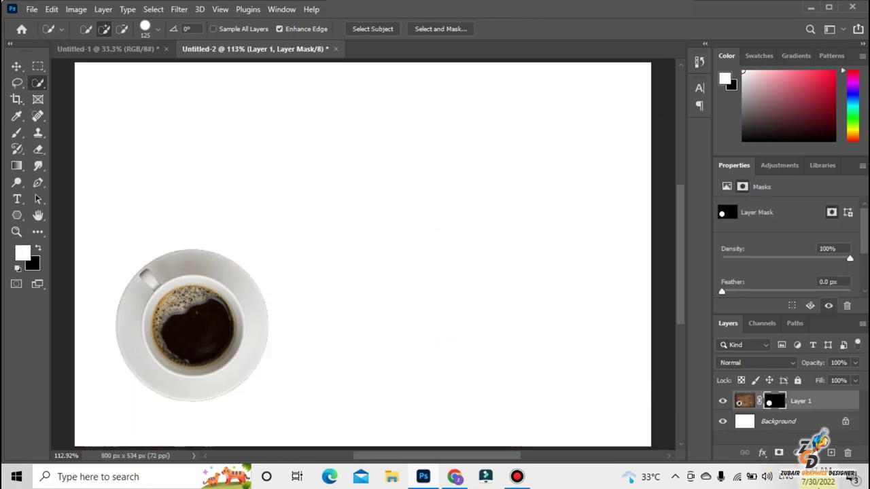
click(746, 423)
mouse_move(767, 113)
mouse_down()
mouse_move(812, 133)
mouse_move(847, 165)
mouse_up()
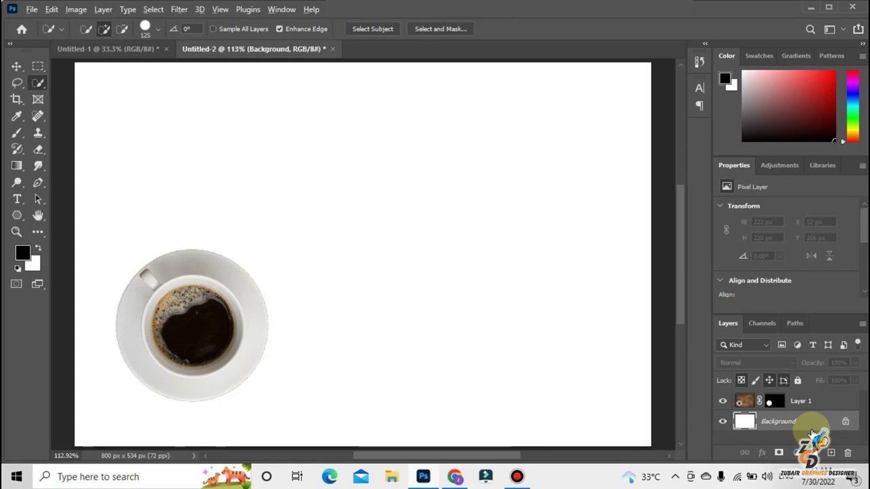
- Fill the Background layer with black and set up a size-150 brush
key(alt+BackSpace)
right_click(812, 431)
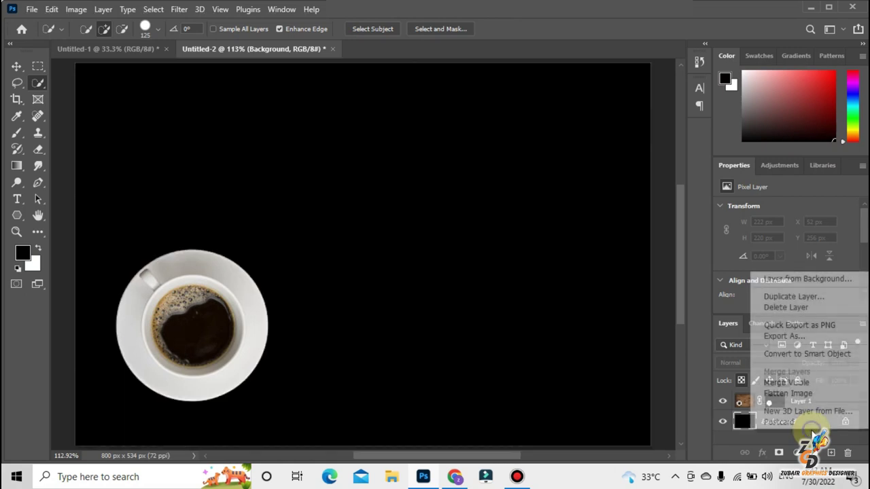
click(512, 298)
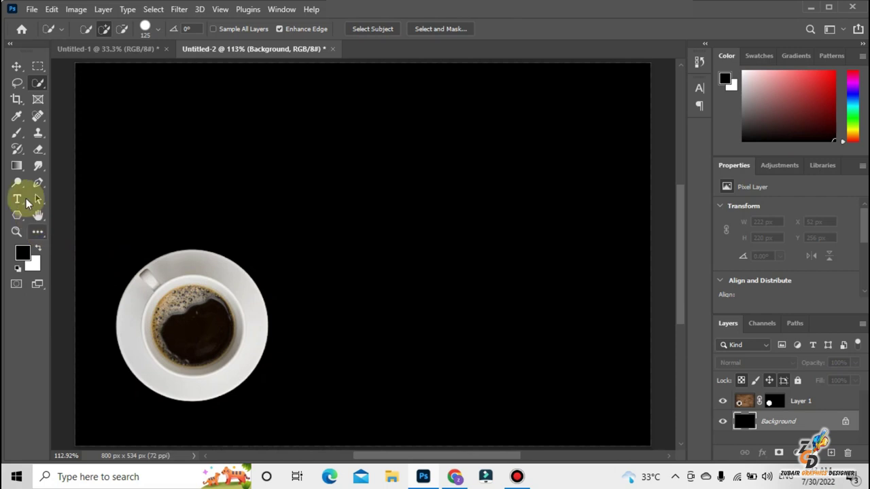
click(19, 131)
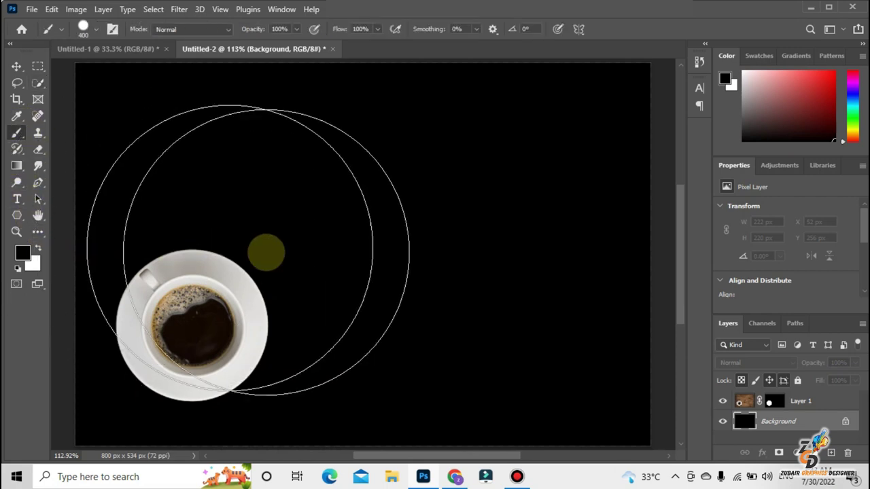
key(bracketleft)
key(bracketleft)
key(bracketleft)
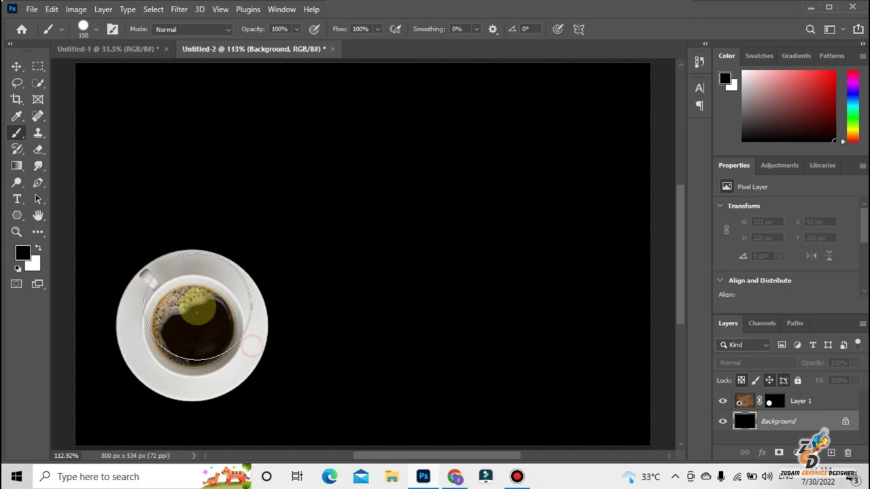
- Paint a white wood disc above the cup on Layer 1's mask, then undo it
key(x)
click(775, 401)
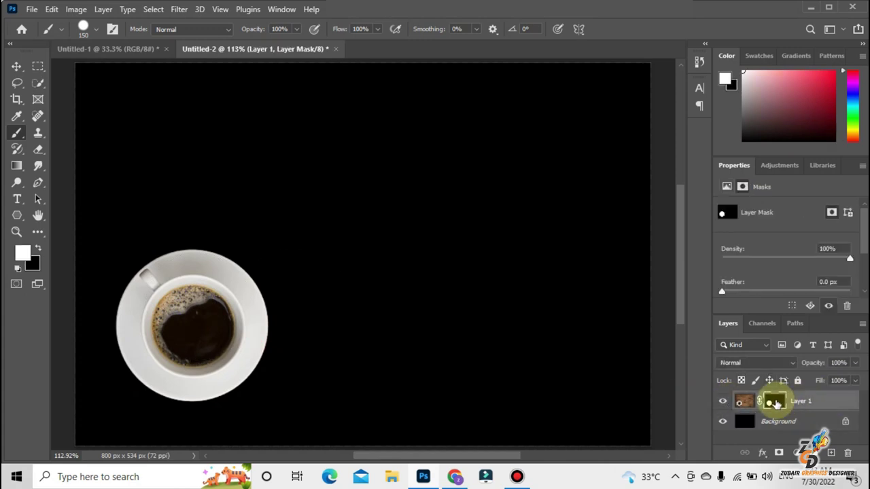
drag(182, 283, 204, 265)
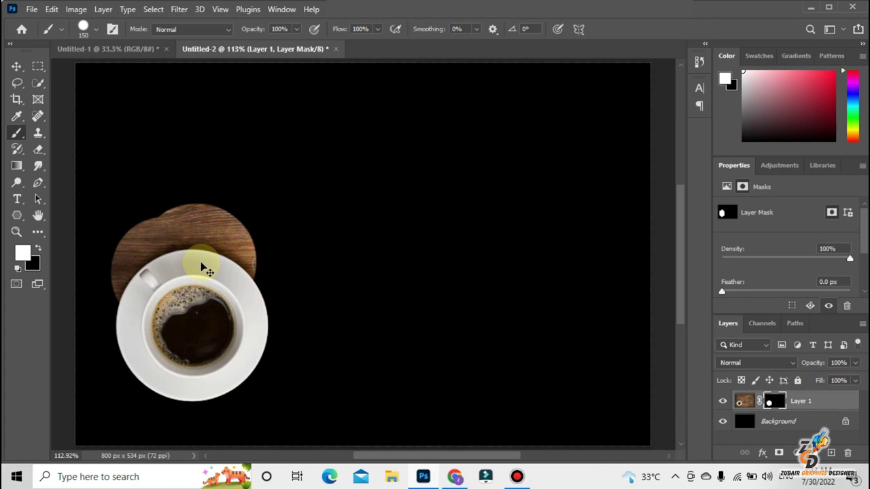
key(ctrl+z)
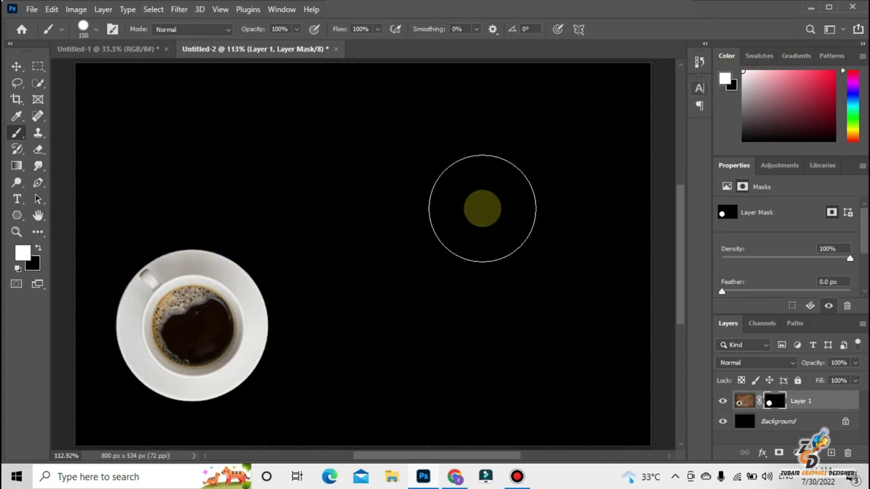
- Reveal a wood band from the upper right toward the cup, then paint its right end black
click(482, 208)
mouse_move(481, 209)
mouse_down()
mouse_move(353, 195)
mouse_move(267, 291)
mouse_move(173, 355)
mouse_up()
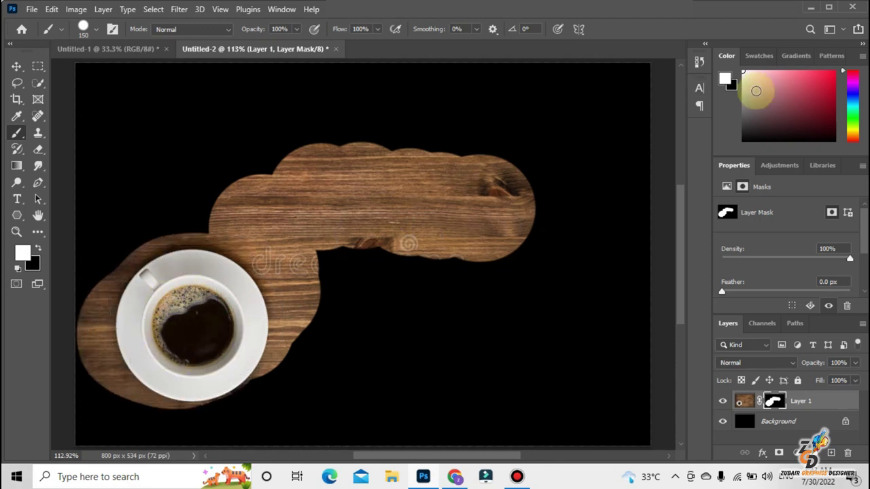
key(x)
mouse_move(522, 261)
mouse_down()
mouse_move(514, 214)
mouse_move(454, 289)
mouse_move(426, 197)
mouse_move(390, 186)
mouse_move(306, 202)
mouse_move(332, 243)
mouse_move(301, 237)
mouse_move(297, 340)
mouse_move(274, 346)
mouse_move(272, 292)
mouse_move(210, 247)
mouse_move(141, 277)
mouse_move(103, 327)
mouse_move(144, 353)
mouse_move(194, 334)
mouse_move(234, 376)
mouse_move(365, 361)
mouse_up()
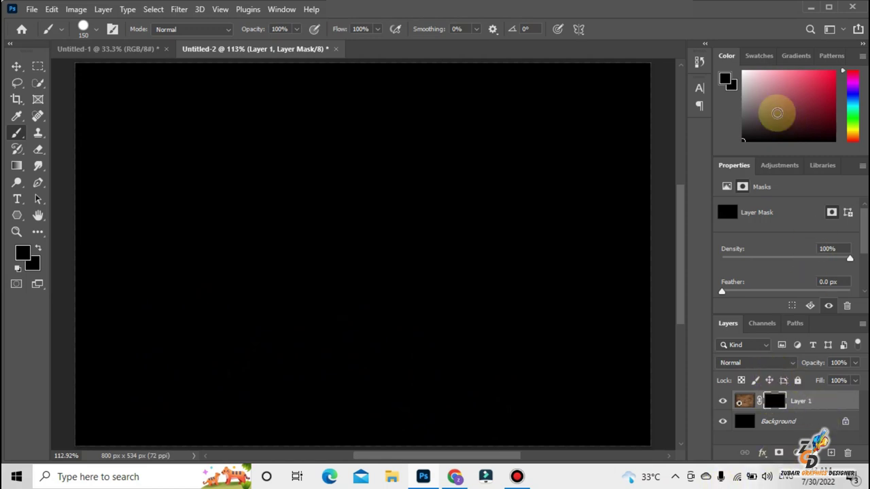
- Paint white on the mask to reveal the coffee cup and surrounding wood again
drag(763, 100, 725, 63)
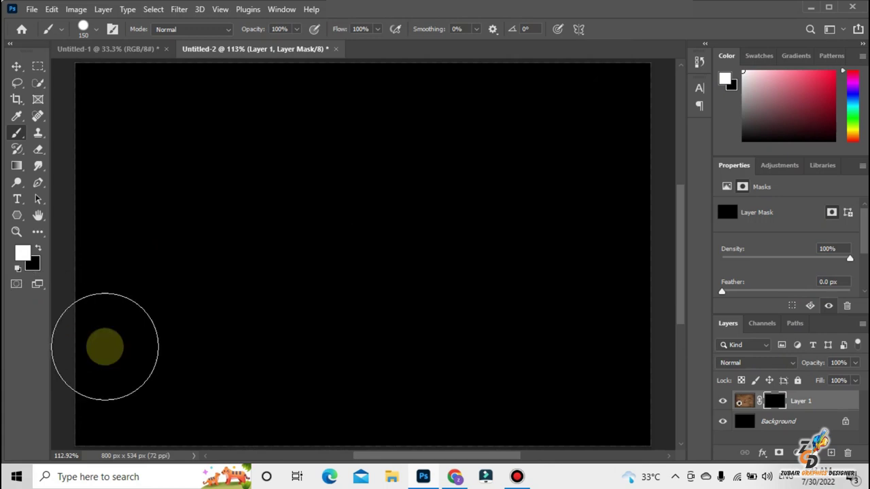
click(196, 328)
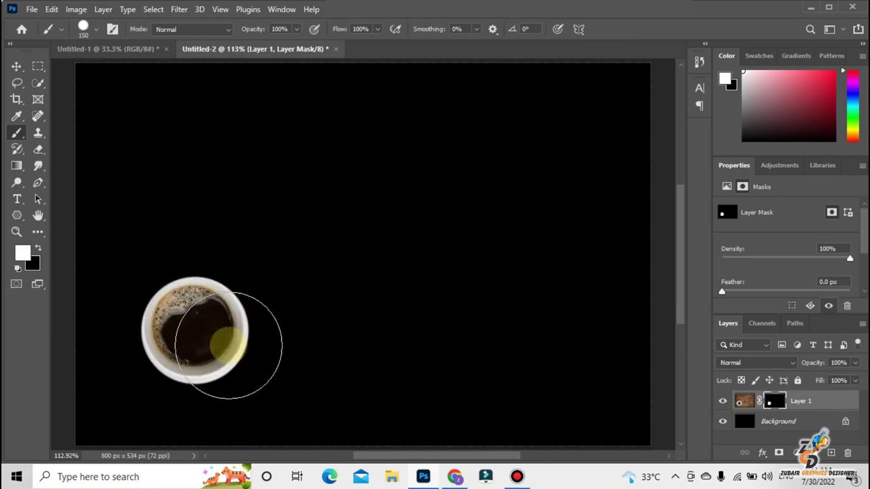
mouse_move(201, 328)
mouse_down()
mouse_move(178, 310)
mouse_move(184, 341)
mouse_move(200, 342)
mouse_move(189, 313)
mouse_move(166, 341)
mouse_move(218, 348)
mouse_move(215, 306)
mouse_move(174, 316)
mouse_move(199, 353)
mouse_move(219, 307)
mouse_move(165, 292)
mouse_move(174, 359)
mouse_move(252, 301)
mouse_move(197, 289)
mouse_move(167, 303)
mouse_up()
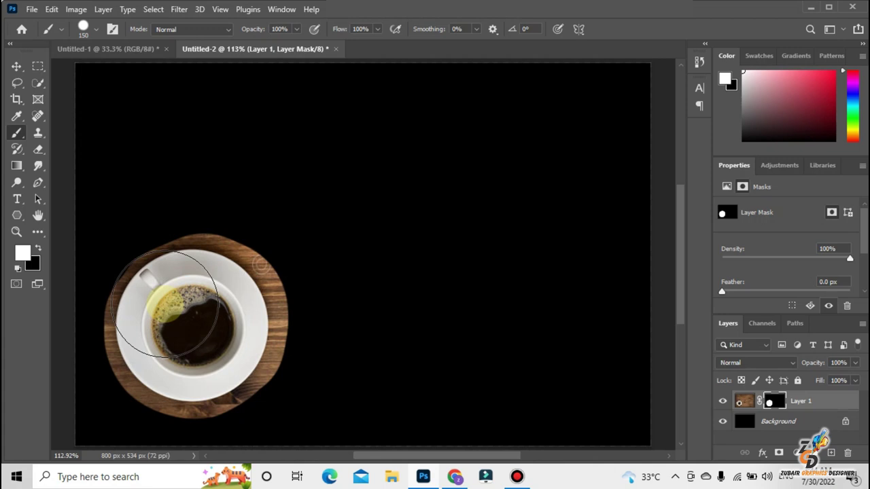
drag(165, 304, 233, 325)
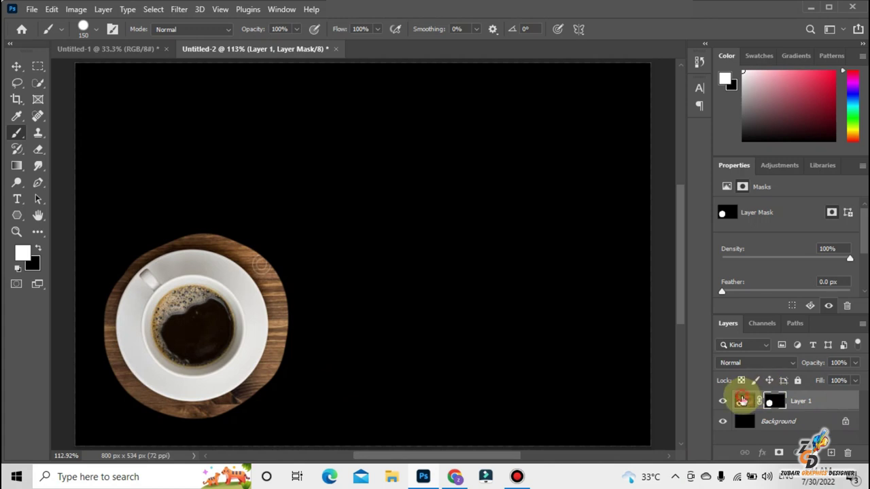
- Reselect Layer 1's mask and delete it to show the whole photo
click(742, 401)
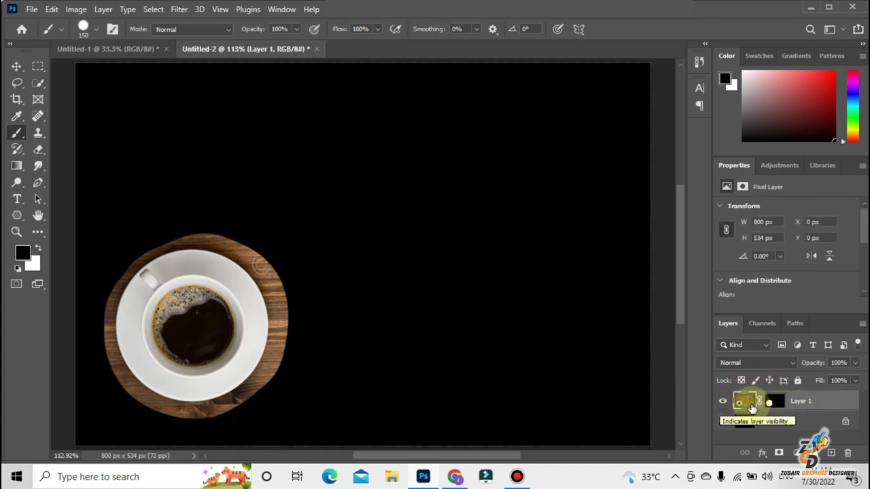
click(772, 405)
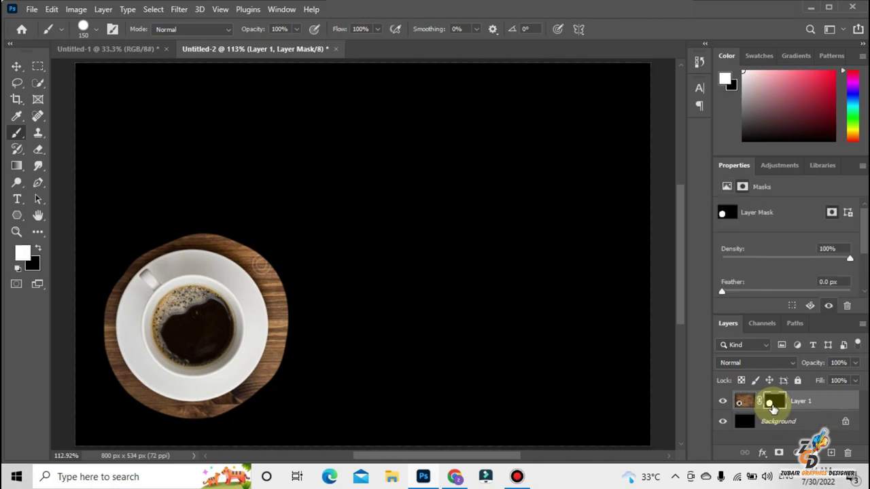
key(Delete)
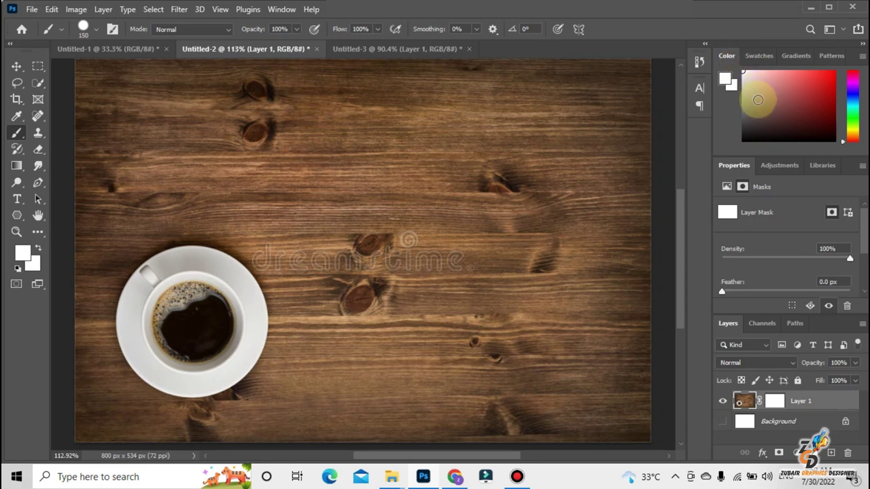
- Paint black over the top-right corner, then undo both strokes
drag(758, 99, 742, 140)
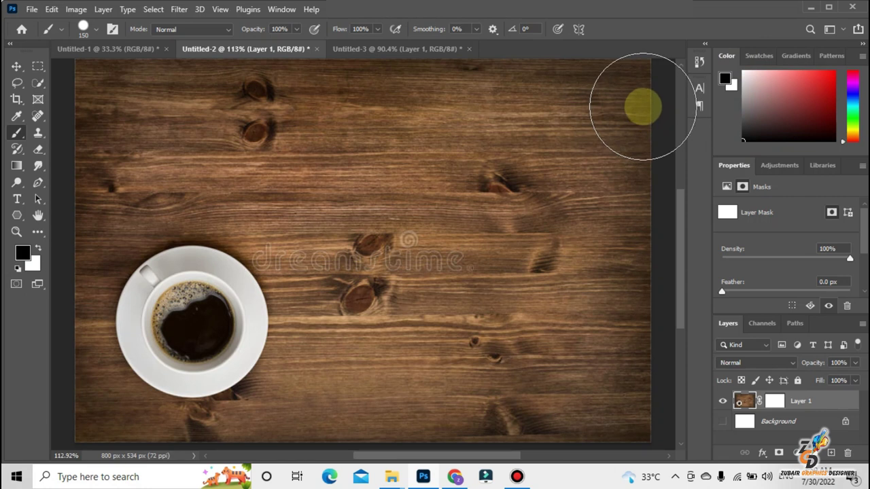
drag(641, 105, 608, 94)
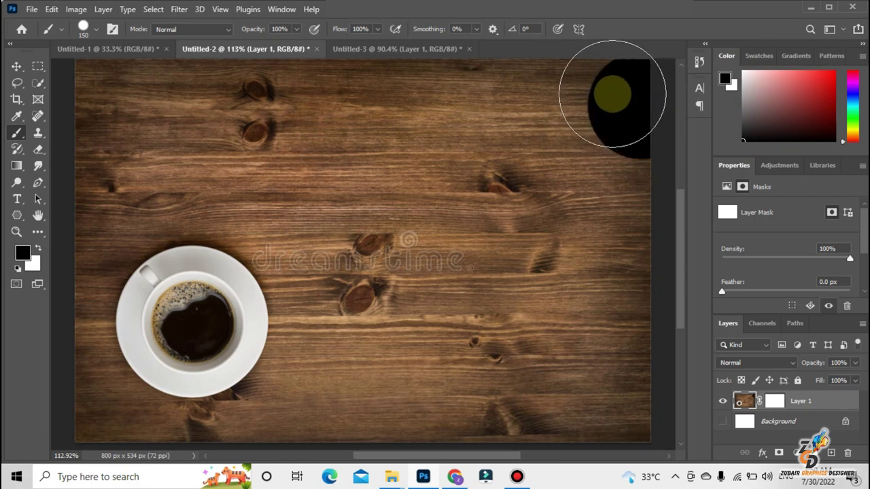
key(ctrl+z)
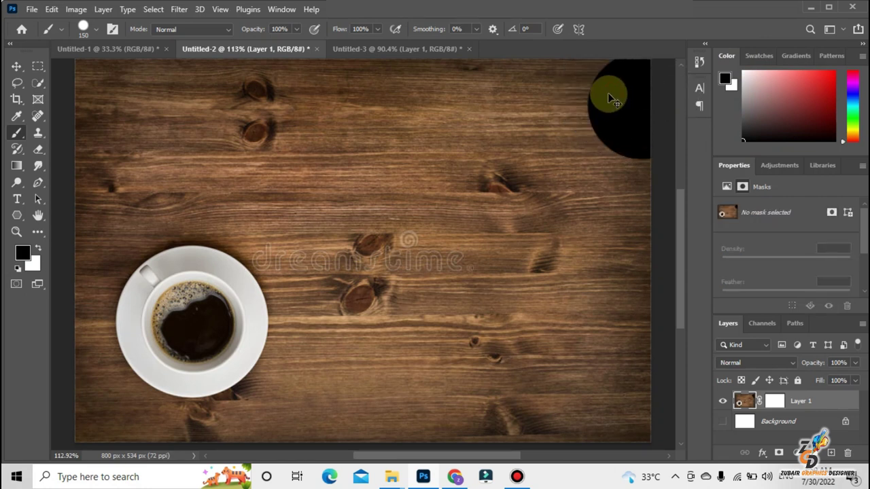
key(ctrl+z)
- On Layer 1's mask, hide the wood's top edge, restore it in white, then hide a cloud-shaped band
click(778, 401)
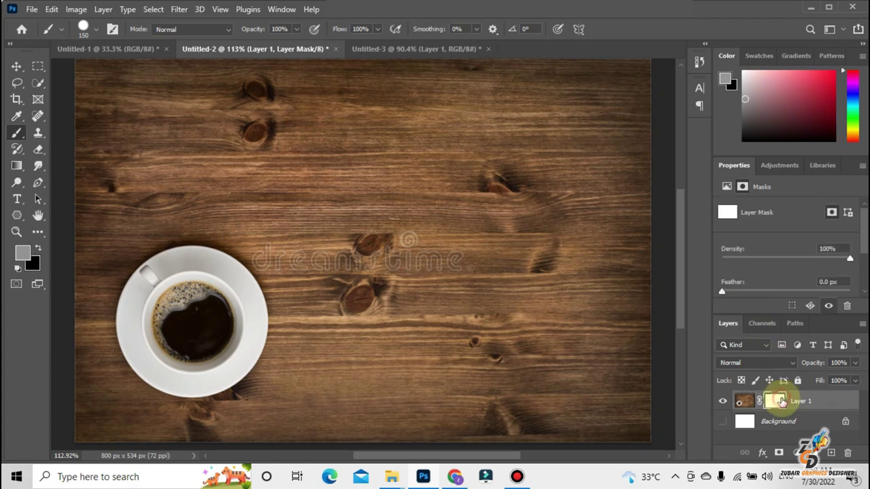
mouse_move(655, 86)
mouse_down()
mouse_move(302, 68)
mouse_move(110, 96)
mouse_up()
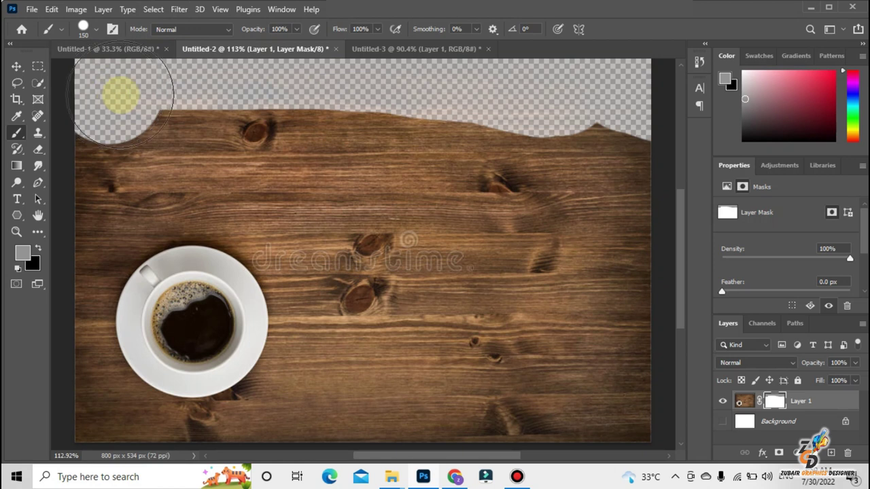
click(744, 71)
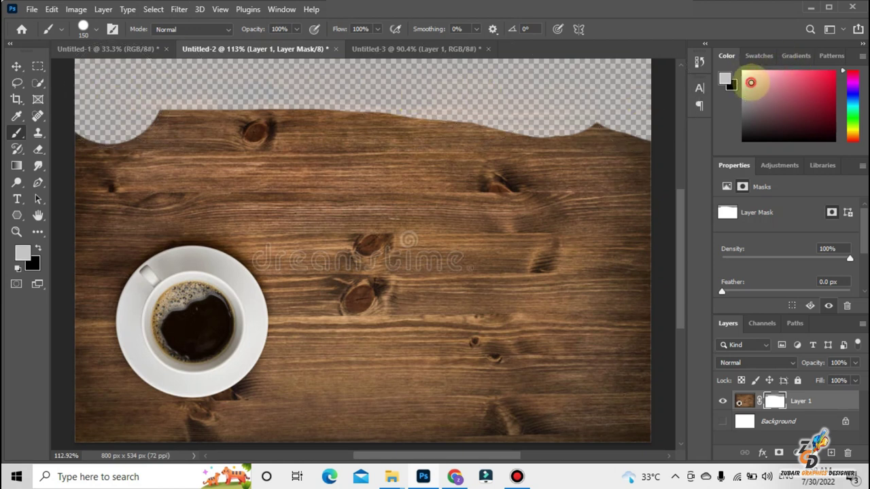
mouse_move(630, 116)
mouse_down()
mouse_move(700, 87)
mouse_move(333, 112)
mouse_up()
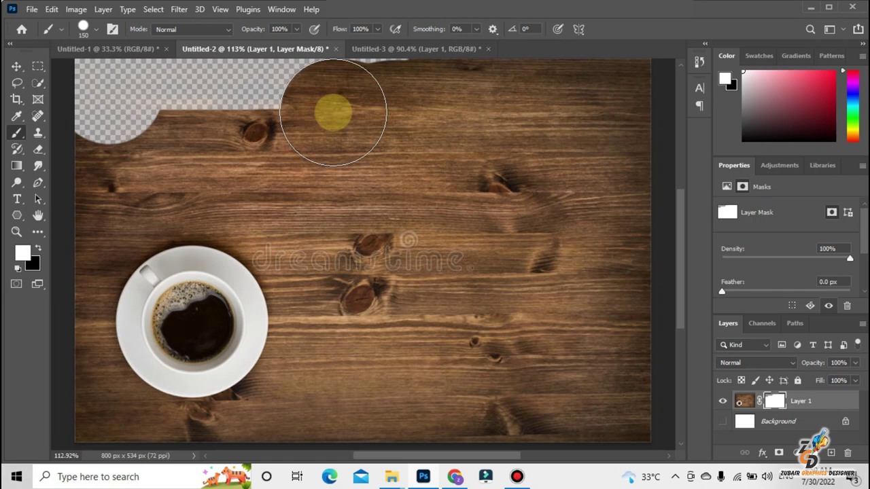
drag(333, 112, 153, 125)
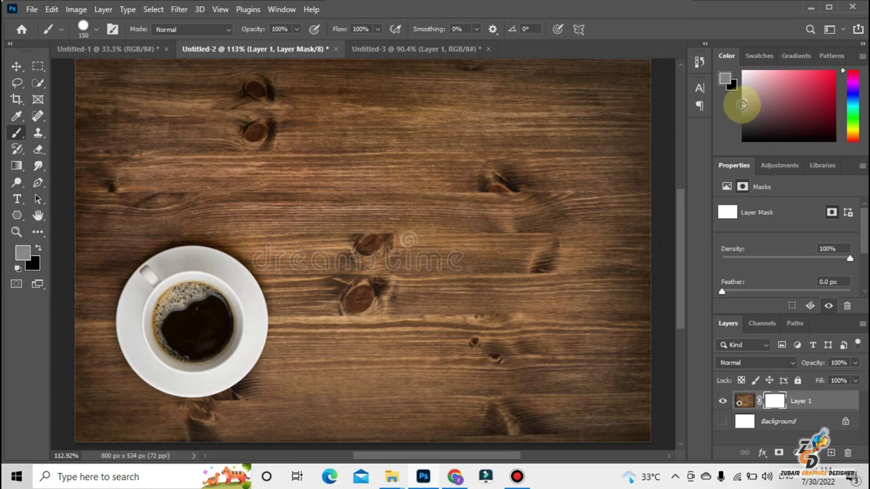
mouse_move(591, 126)
mouse_down()
mouse_move(323, 158)
mouse_move(216, 438)
mouse_move(602, 343)
mouse_move(440, 241)
mouse_move(364, 404)
mouse_move(262, 301)
mouse_move(252, 339)
mouse_move(207, 265)
mouse_move(241, 266)
mouse_move(195, 227)
mouse_up()
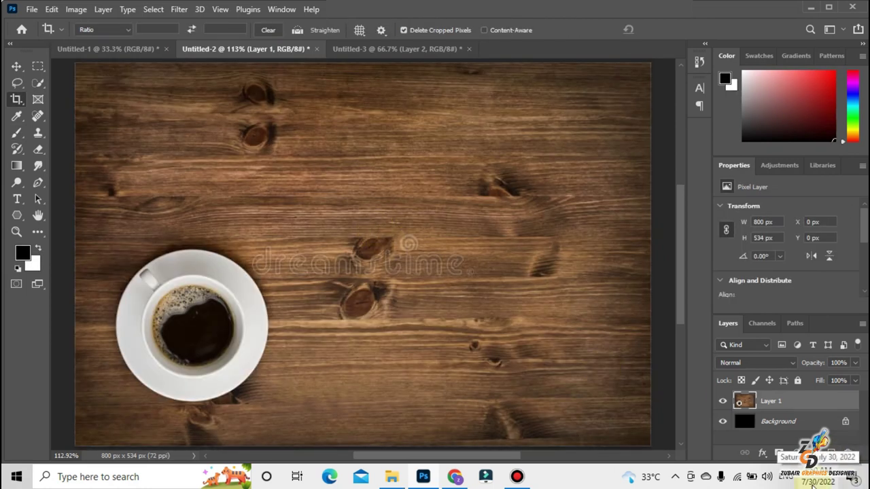
- Add a reveal-all mask to Layer 1 and brush black over the right side of the wood
click(15, 68)
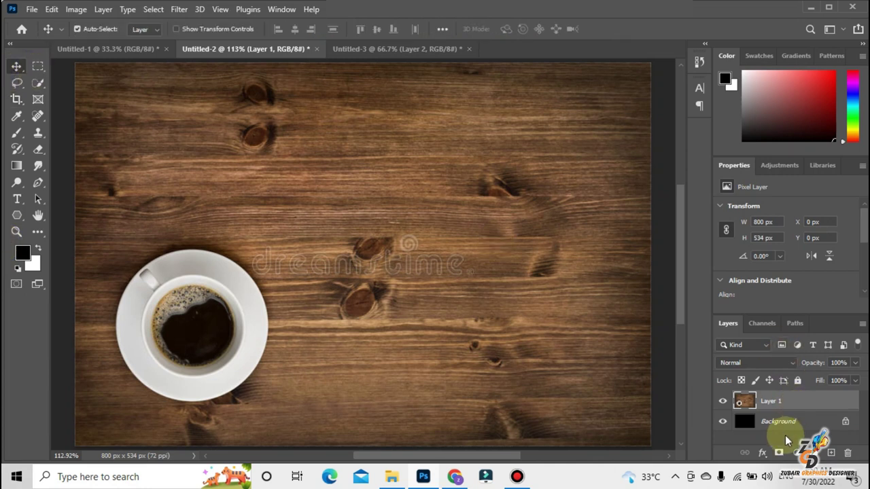
click(779, 452)
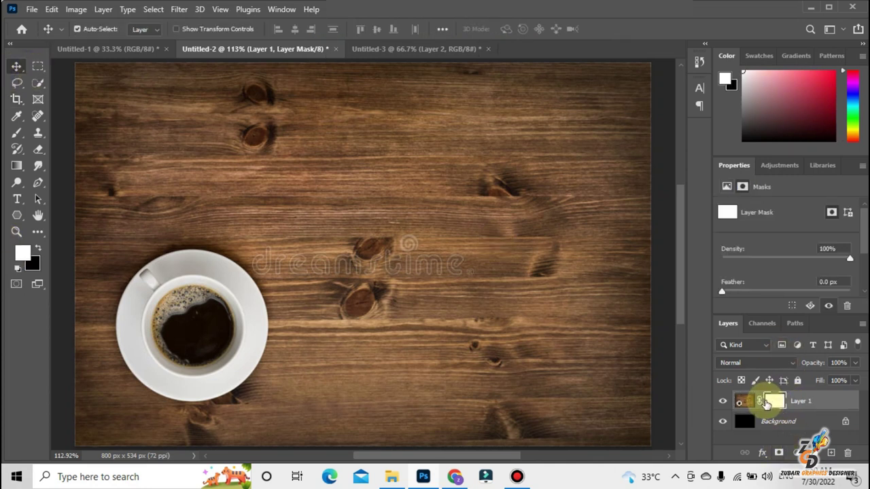
click(15, 134)
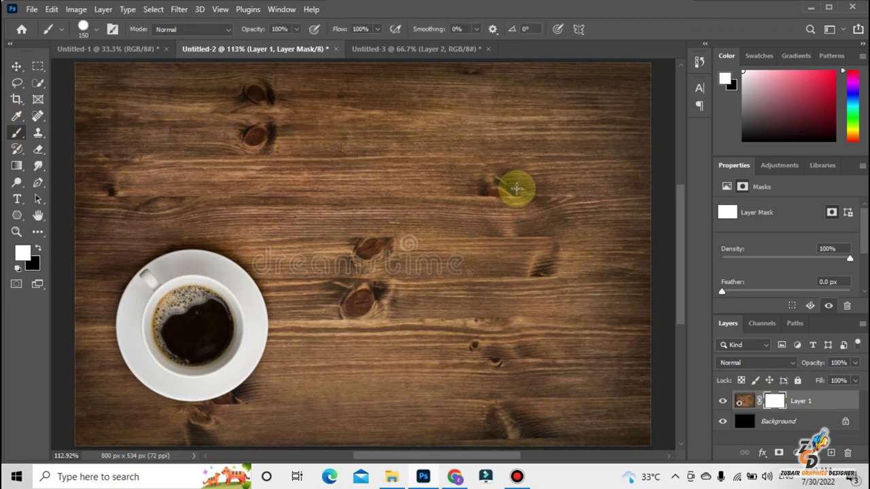
key(x)
mouse_move(592, 120)
mouse_down()
mouse_move(595, 95)
mouse_move(287, 111)
mouse_move(72, 75)
mouse_move(64, 176)
mouse_move(91, 342)
mouse_move(202, 412)
mouse_move(659, 400)
mouse_move(616, 145)
mouse_move(535, 177)
mouse_move(544, 159)
mouse_move(412, 295)
mouse_move(435, 312)
mouse_move(439, 219)
mouse_move(390, 231)
mouse_up()
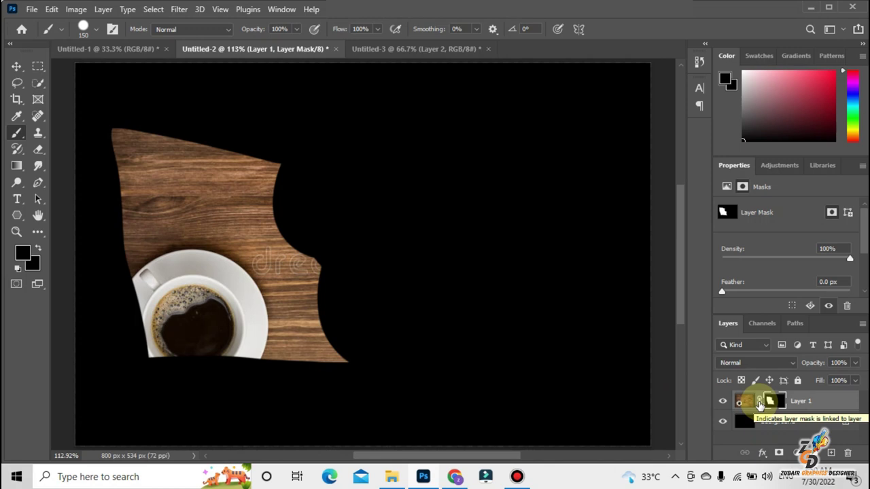
- Nudge Layer 1's photo, then move its mask shape down-right with the Move tool
click(758, 403)
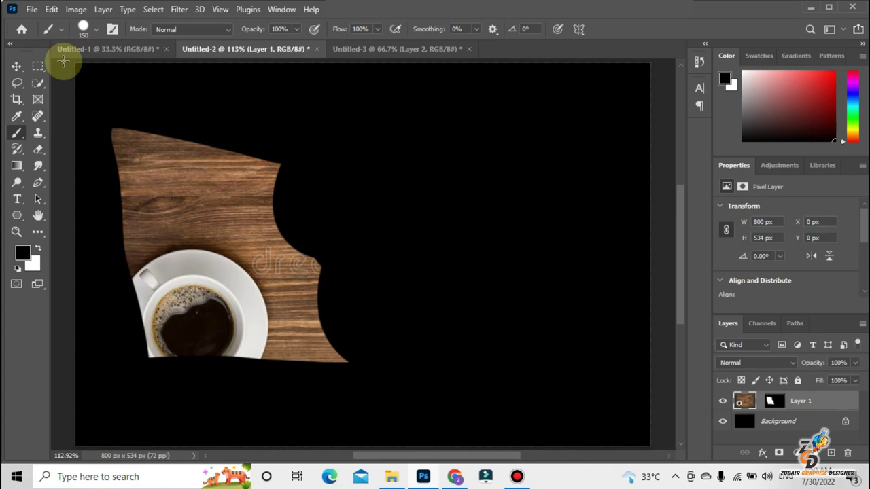
click(17, 66)
mouse_move(231, 173)
mouse_down()
mouse_move(244, 189)
mouse_move(230, 162)
mouse_up()
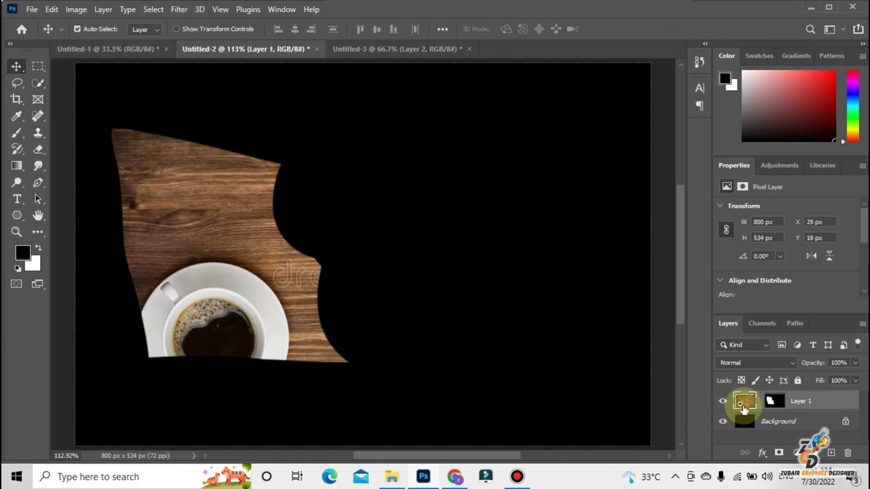
click(774, 401)
mouse_move(571, 384)
mouse_down()
mouse_move(529, 459)
mouse_move(593, 379)
mouse_up()
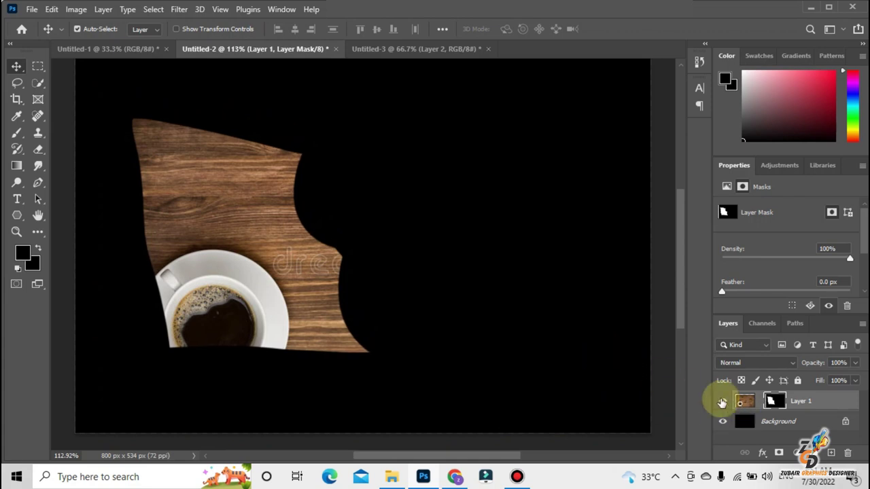
- Move the linked masked coffee photo down and right across the canvas
click(755, 401)
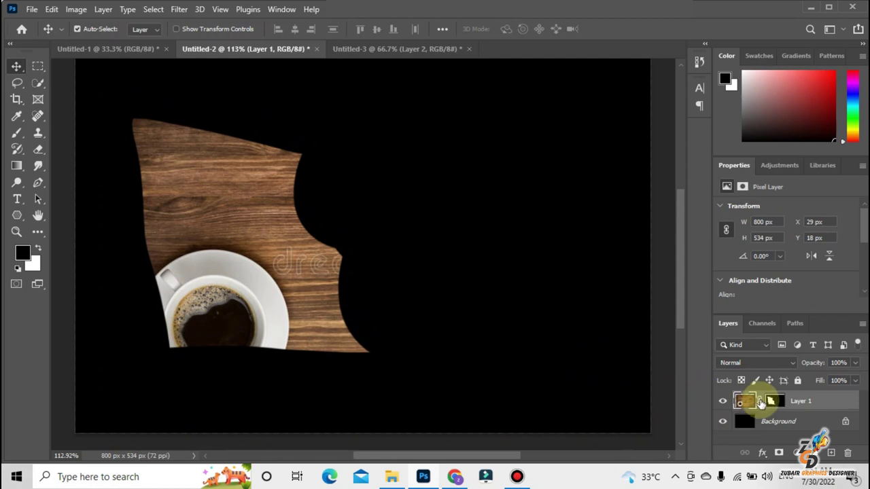
mouse_move(495, 351)
mouse_down()
mouse_move(460, 369)
mouse_move(388, 306)
mouse_up()
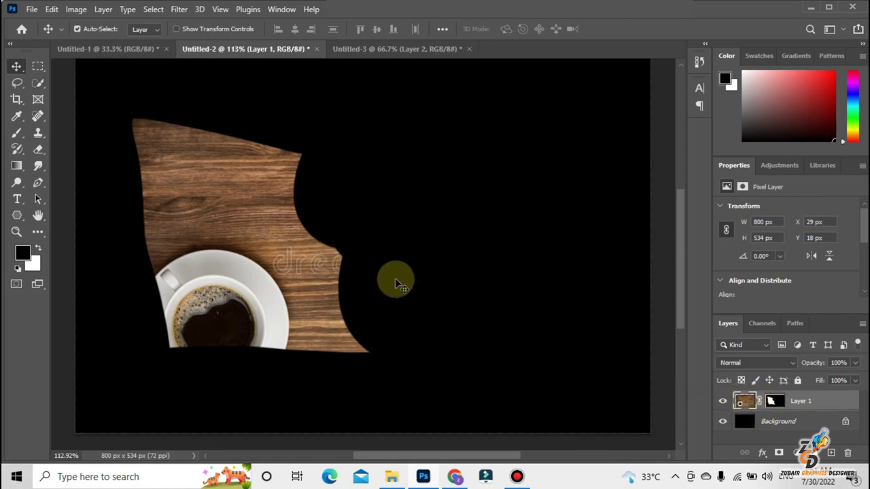
drag(174, 157, 180, 181)
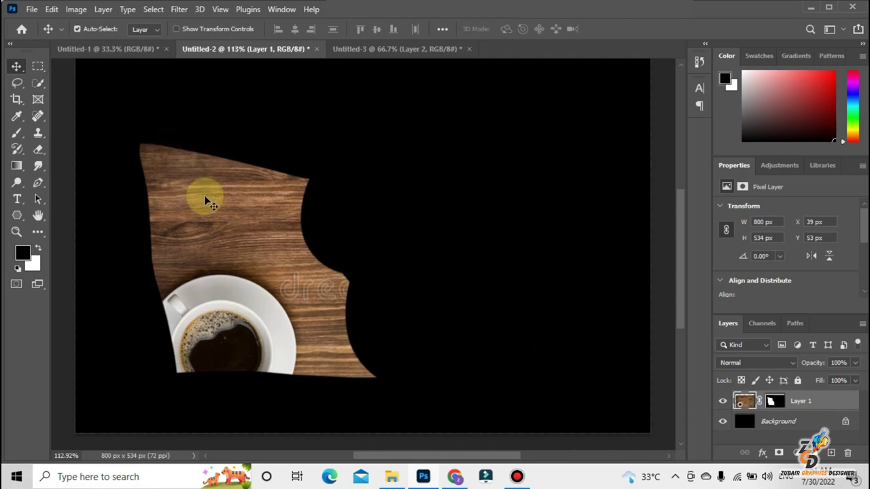
drag(202, 229, 262, 217)
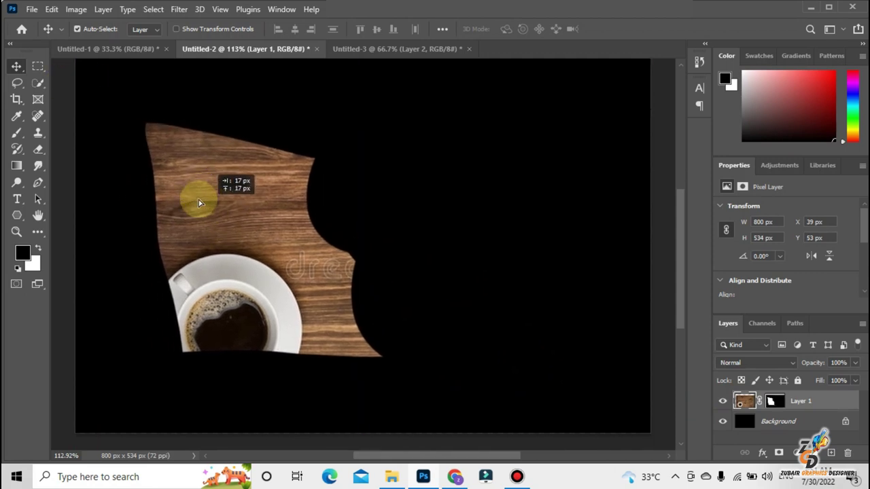
mouse_move(262, 217)
mouse_down()
mouse_move(436, 212)
mouse_move(223, 227)
mouse_move(241, 208)
mouse_up()
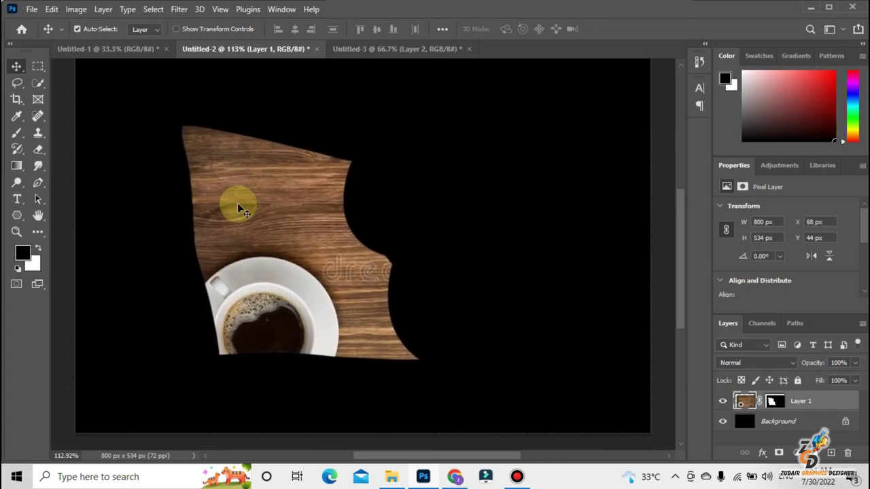
- Unlink the photo from its mask and slide the photo inside the fixed shape
click(759, 401)
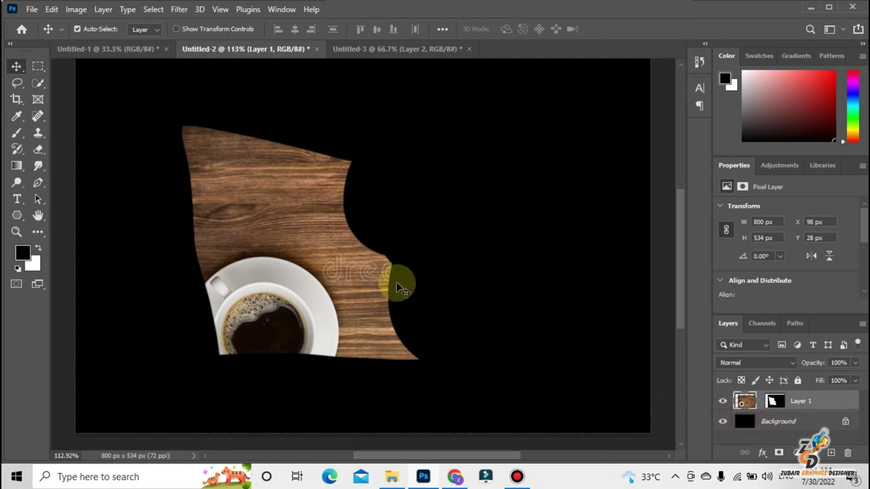
drag(399, 286, 381, 272)
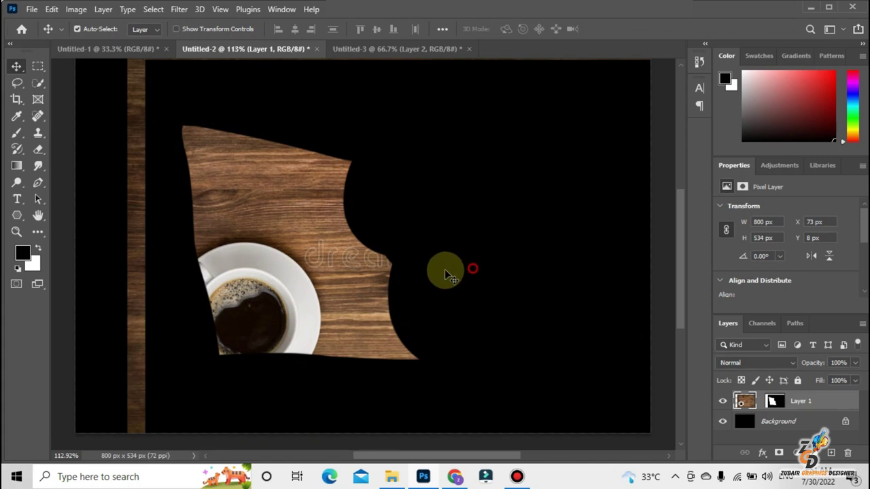
click(452, 253)
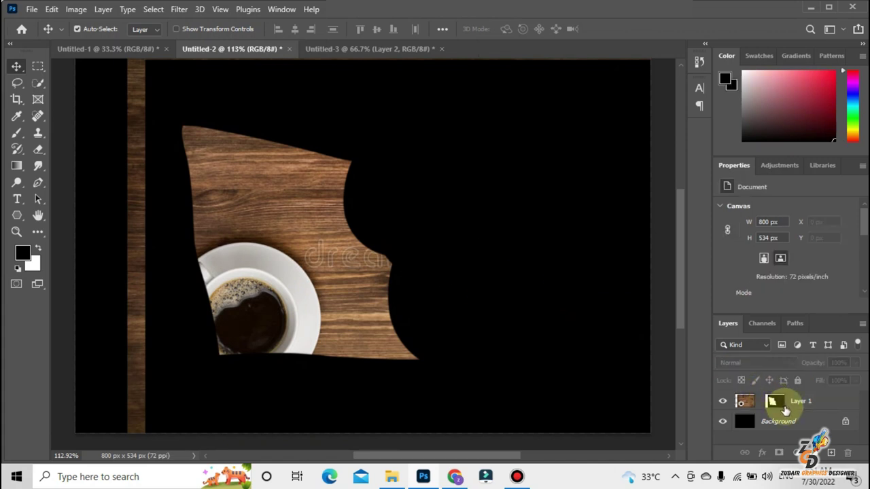
- Drag Layer 1's mask left over the photo, keep Auto-Select on Layer, and switch to Untitled-3
click(774, 401)
drag(615, 316, 569, 320)
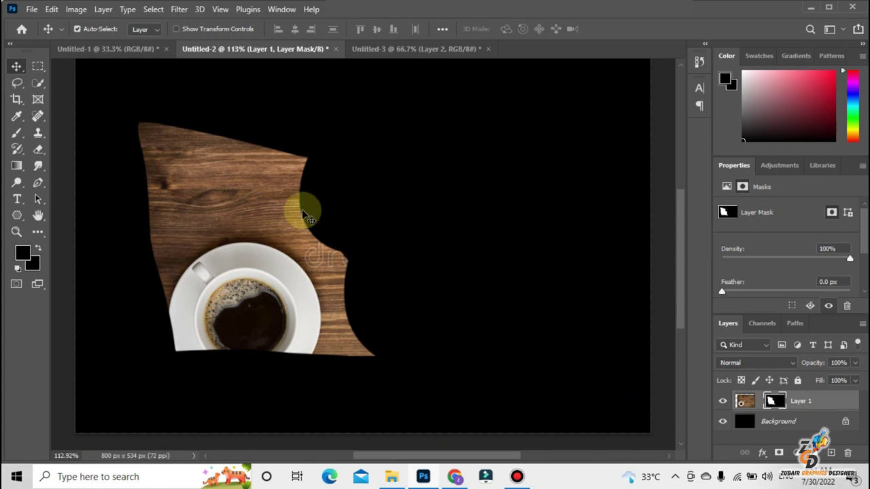
click(157, 30)
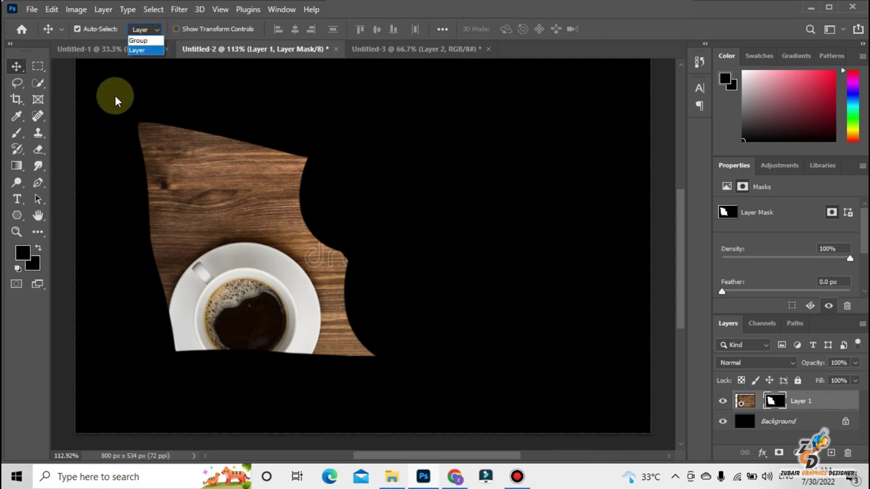
click(57, 113)
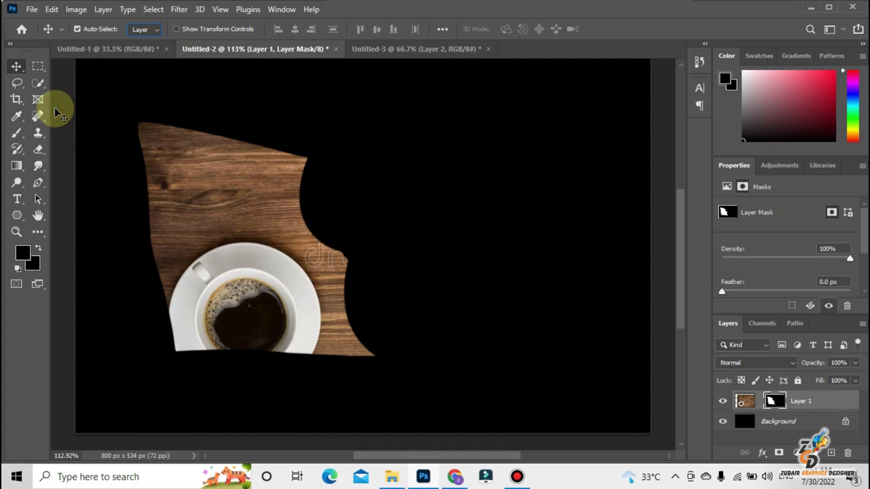
click(377, 48)
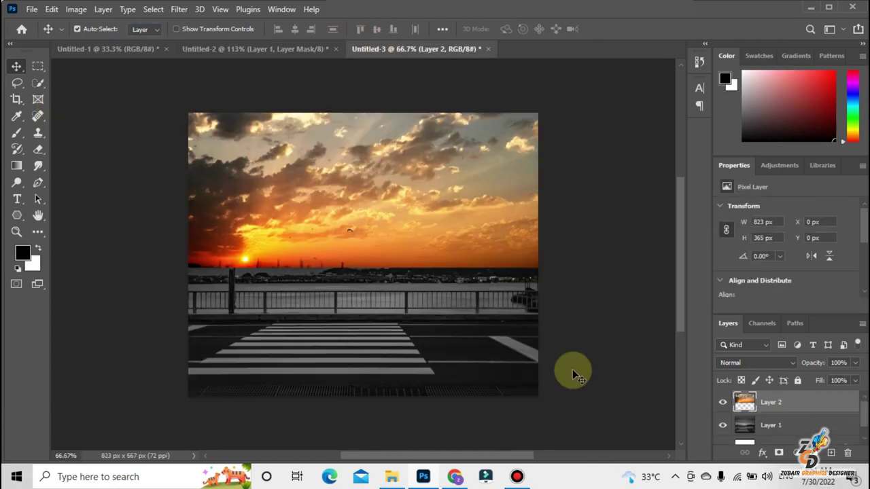
- Toggle the street photo and sunset sky visibility to compare the two layers
click(722, 426)
click(722, 426)
click(723, 402)
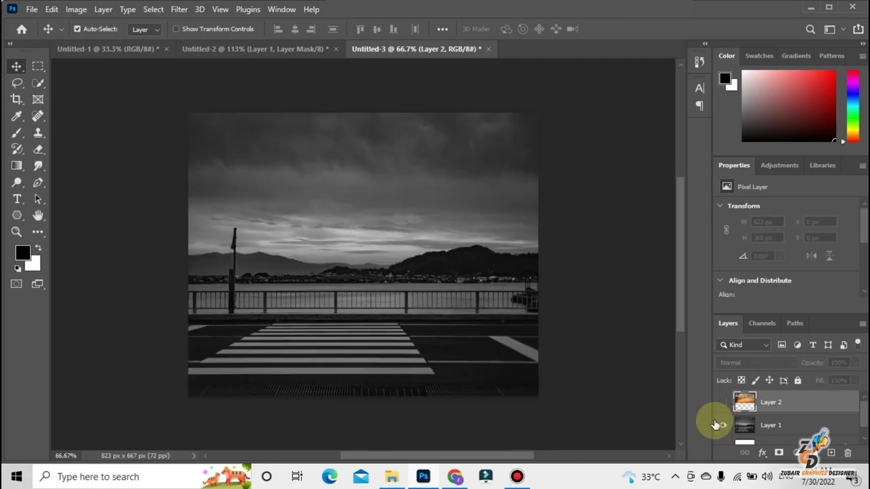
click(723, 426)
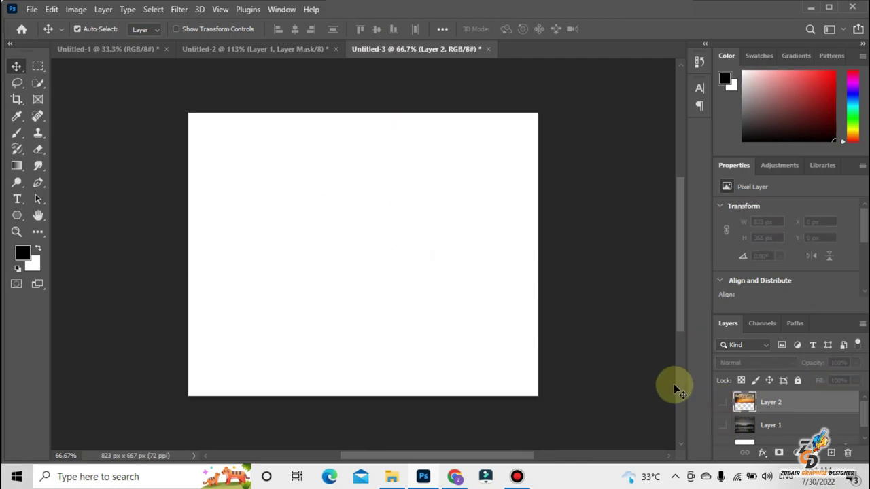
click(723, 425)
click(722, 402)
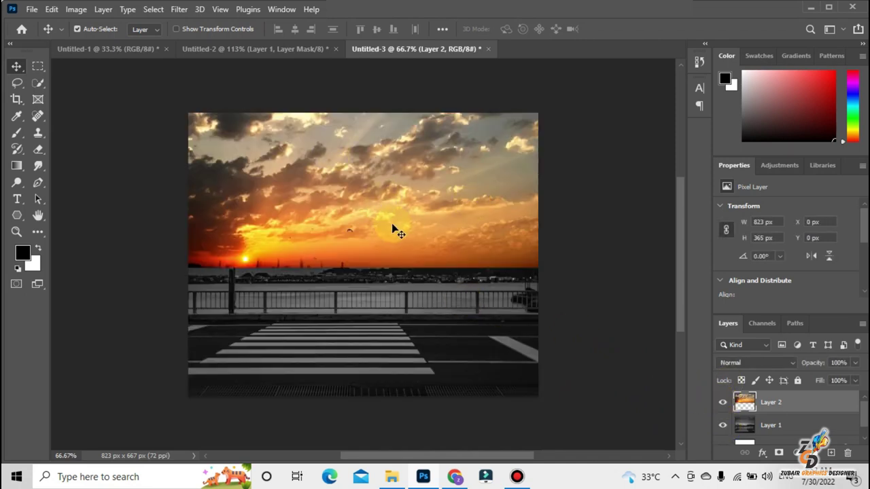
- Drag the sunset sky to Y -46 over the photo's top, then hide it
drag(393, 228, 417, 203)
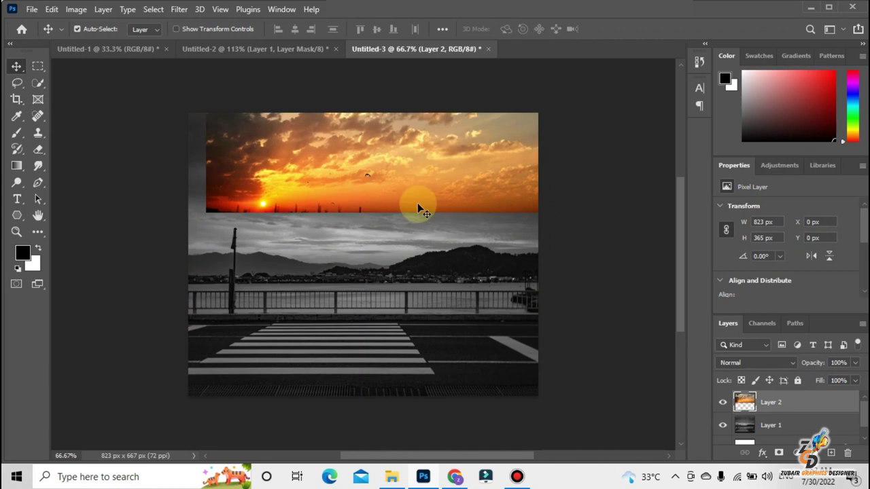
drag(407, 185, 390, 220)
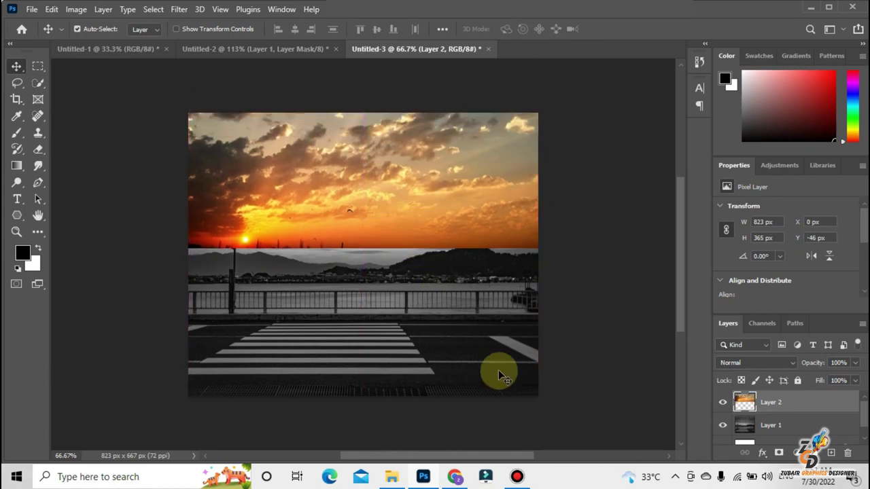
click(722, 424)
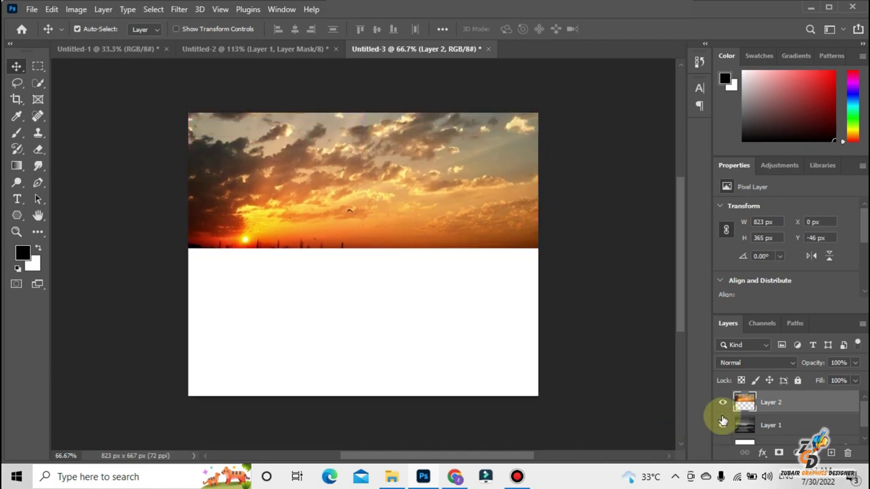
click(722, 424)
click(722, 402)
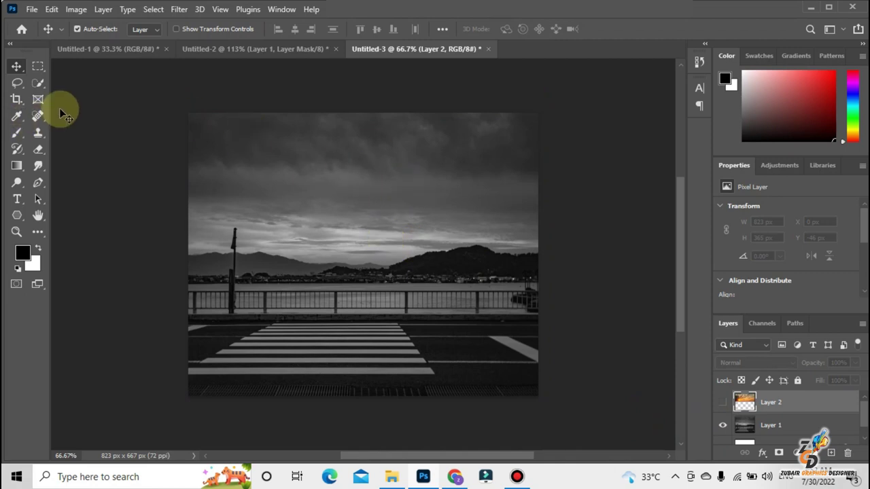
click(39, 80)
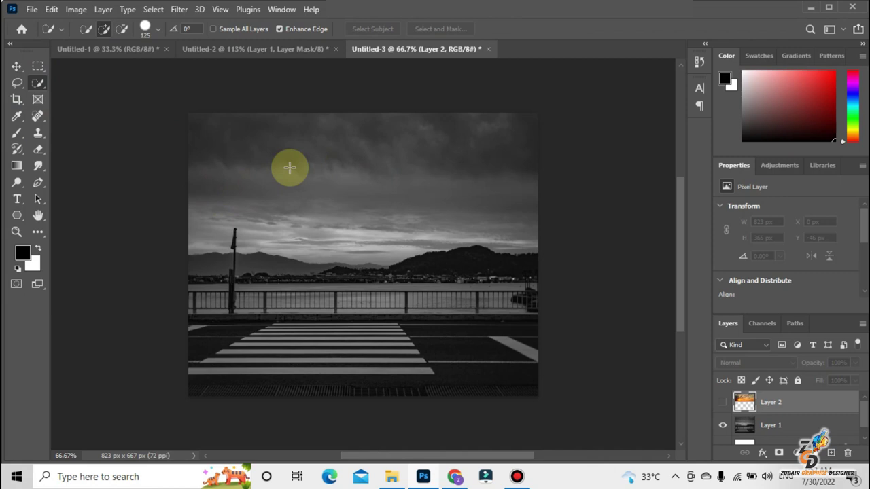
- Quick-select the sky on the street layer, then deselect with Ctrl+D to start over
mouse_move(290, 172)
mouse_down()
mouse_move(248, 141)
mouse_move(306, 227)
mouse_move(496, 203)
mouse_move(514, 225)
mouse_up()
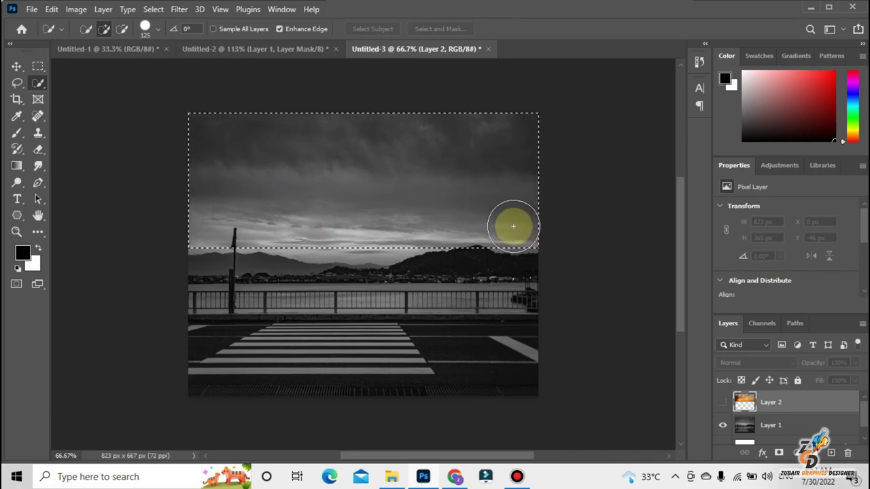
mouse_move(514, 225)
mouse_down()
mouse_move(491, 238)
mouse_move(369, 238)
mouse_move(400, 240)
mouse_up()
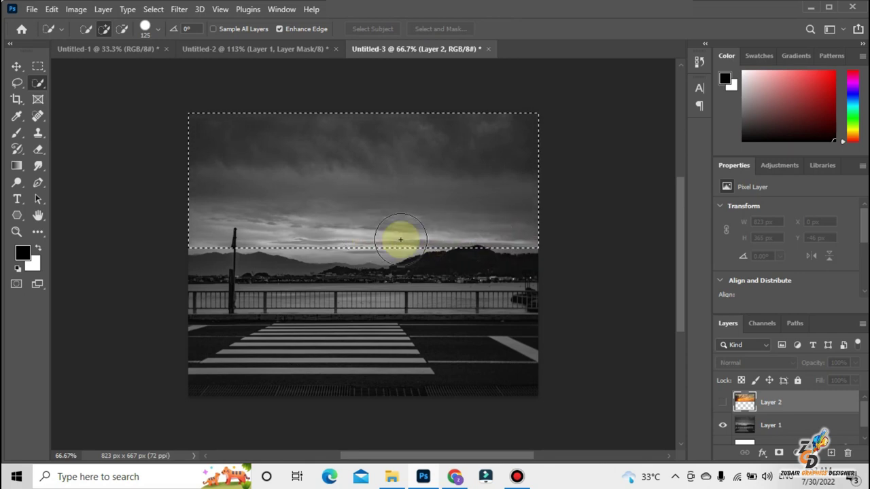
click(789, 426)
drag(450, 269, 367, 246)
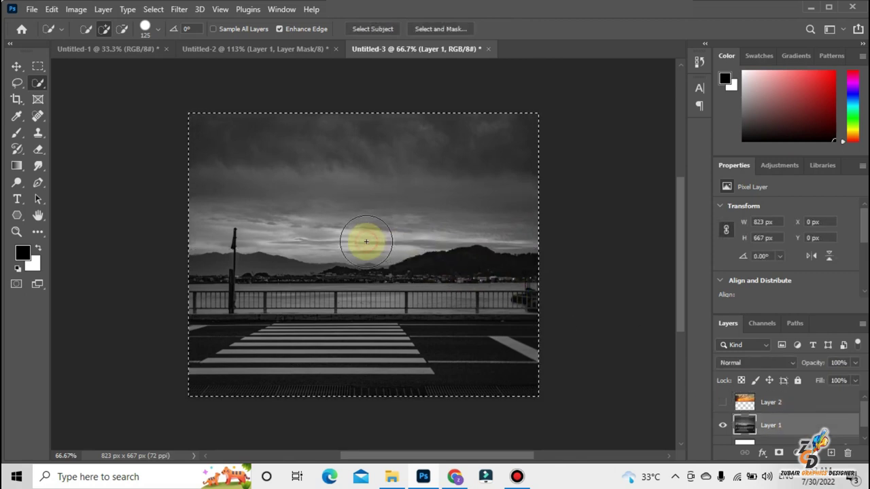
key(ctrl+d)
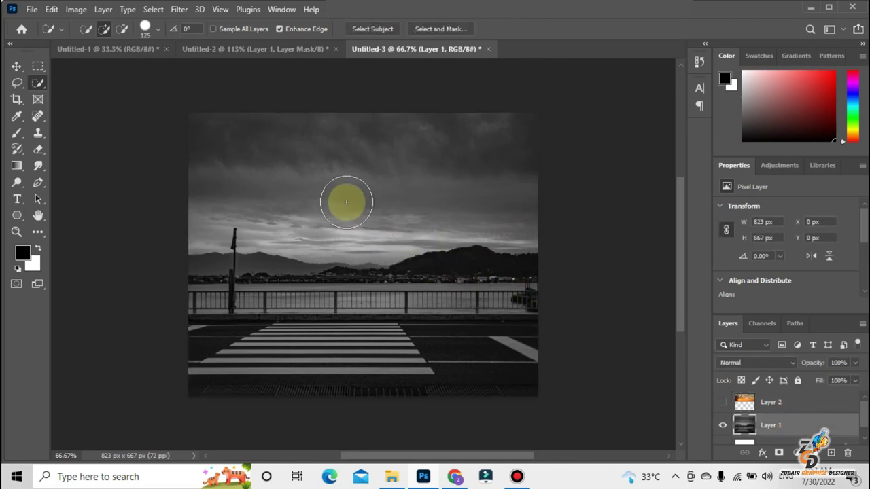
- Reselect the sky above the mountains, including its right edge, and add a mask from it
drag(345, 201, 268, 179)
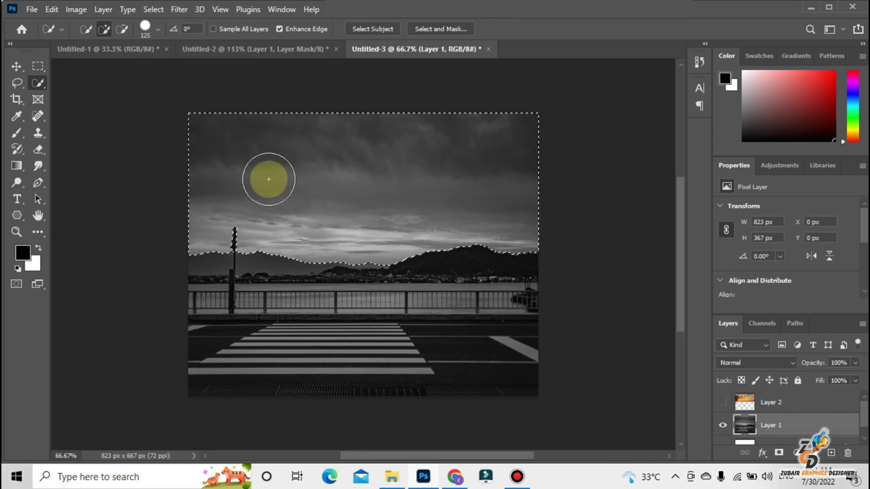
mouse_move(428, 212)
mouse_down()
mouse_move(551, 235)
mouse_move(455, 231)
mouse_move(345, 252)
mouse_up()
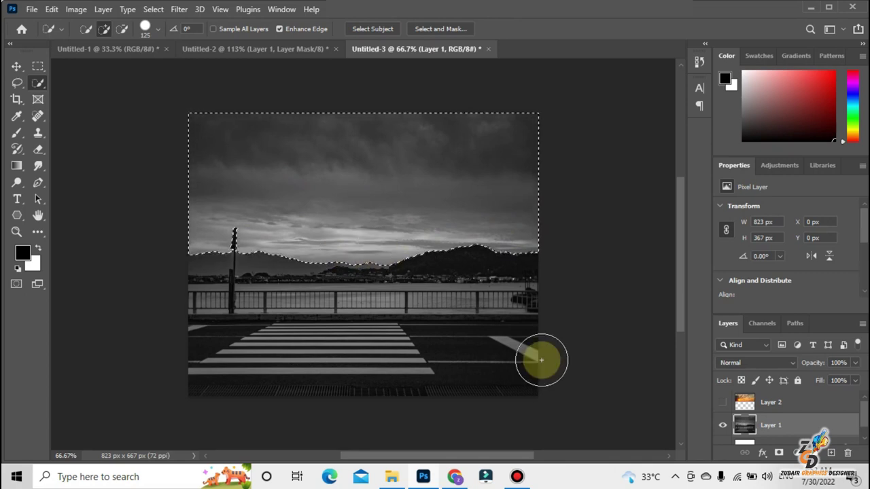
click(778, 452)
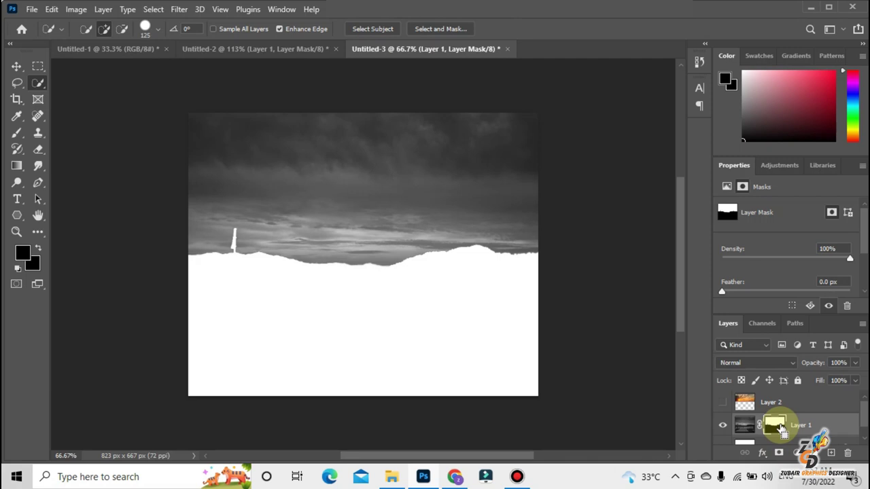
- Invert the street layer's mask to hide its sky, and show the sunset Layer 2 again
key(ctrl+i)
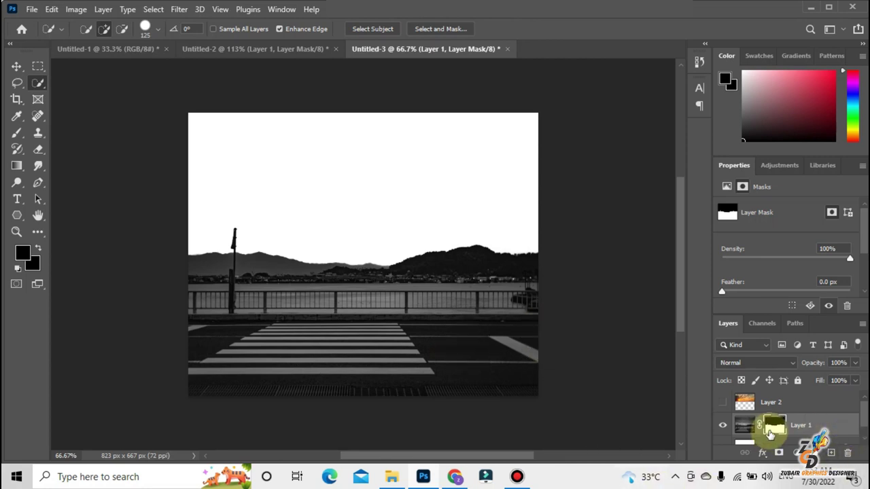
click(720, 403)
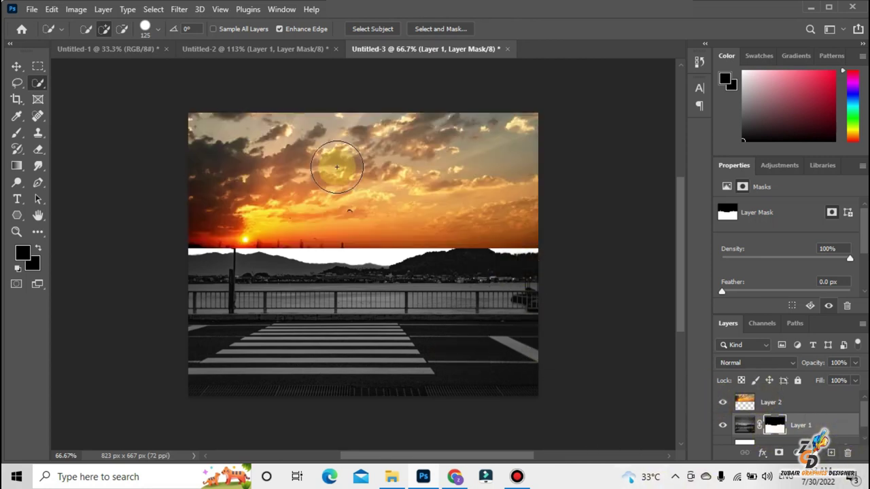
click(16, 66)
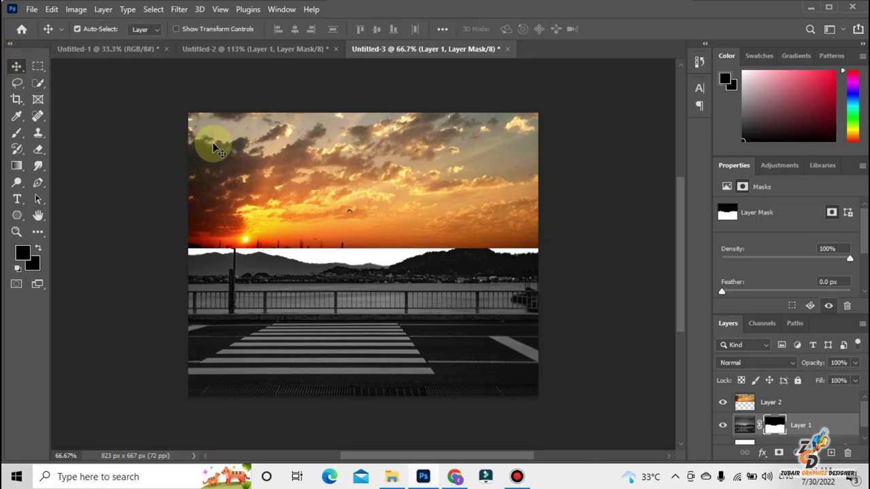
- Shift the sunset sky down and move Layer 2 below Layer 1 in the stack
drag(211, 143, 216, 153)
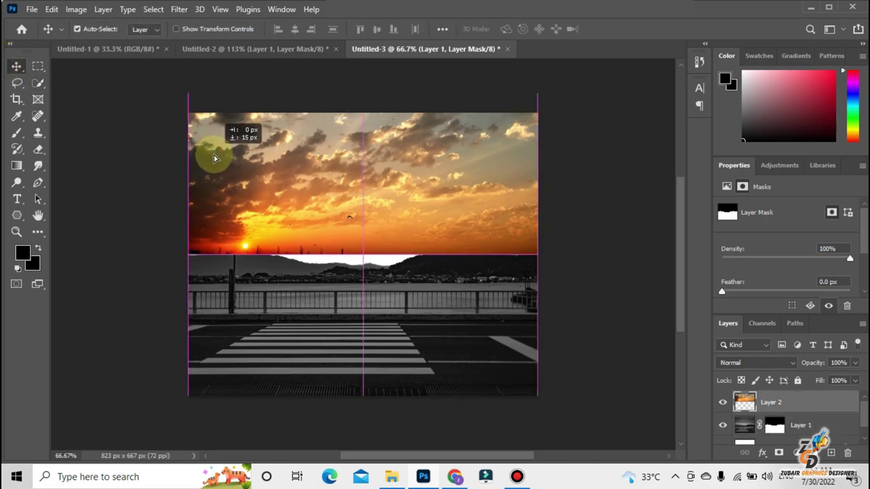
mouse_move(215, 156)
mouse_down()
mouse_move(209, 169)
mouse_move(222, 165)
mouse_up()
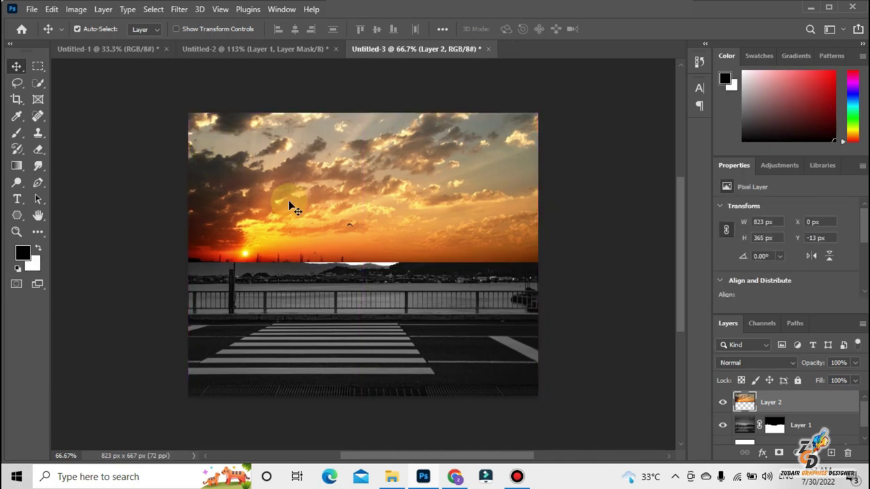
mouse_move(371, 243)
mouse_down()
mouse_move(371, 254)
mouse_move(369, 233)
mouse_up()
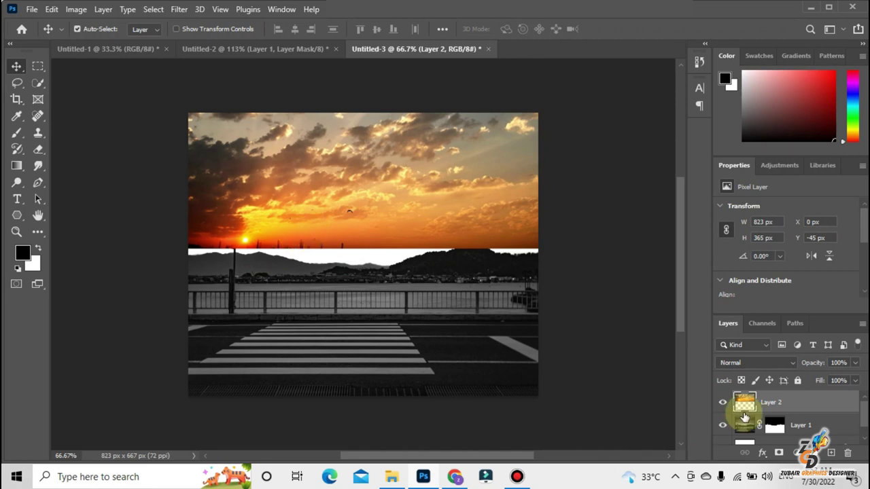
drag(742, 401, 744, 427)
- Nudge the sky down to Y 25 px so it shows behind the mountains
drag(454, 199, 454, 211)
key(Down)
key(Down)
key(Down)
key(Down)
key(Down)
key(Down)
key(shift+Down)
key(shift+Down)
key(Down)
key(Down)
key(Down)
key(Down)
key(Down)
key(Down)
key(shift+Down)
key(Down)
key(Down)
key(shift+Down)
key(Down)
key(Down)
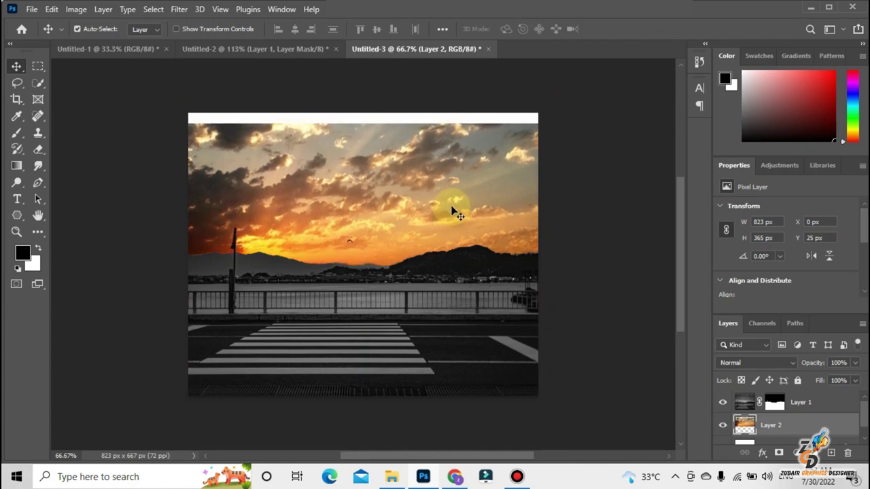
- Scale the sky to about 106.85% (879 × 390 px) and raise it to X -28, Y -43
key(ctrl+t)
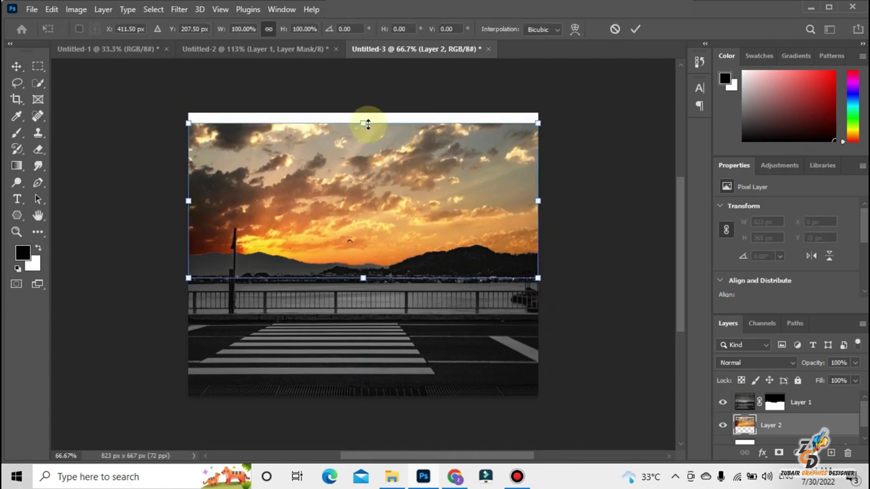
drag(361, 123, 361, 113)
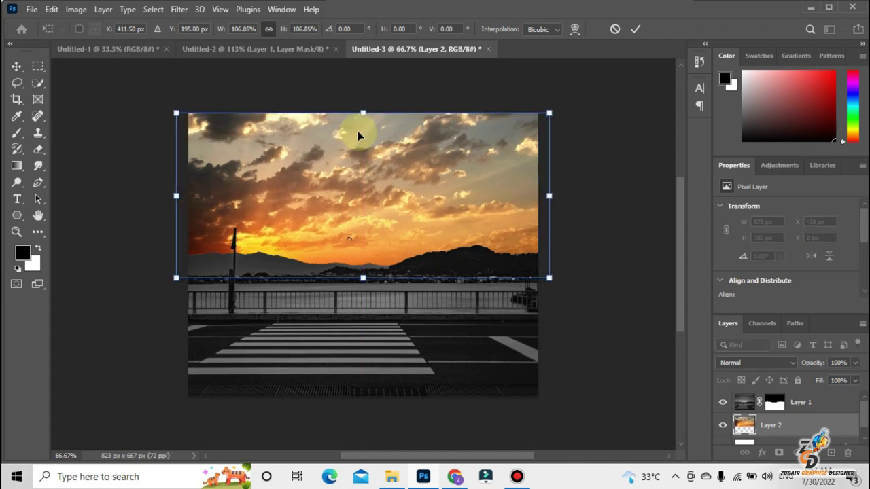
drag(360, 152, 360, 141)
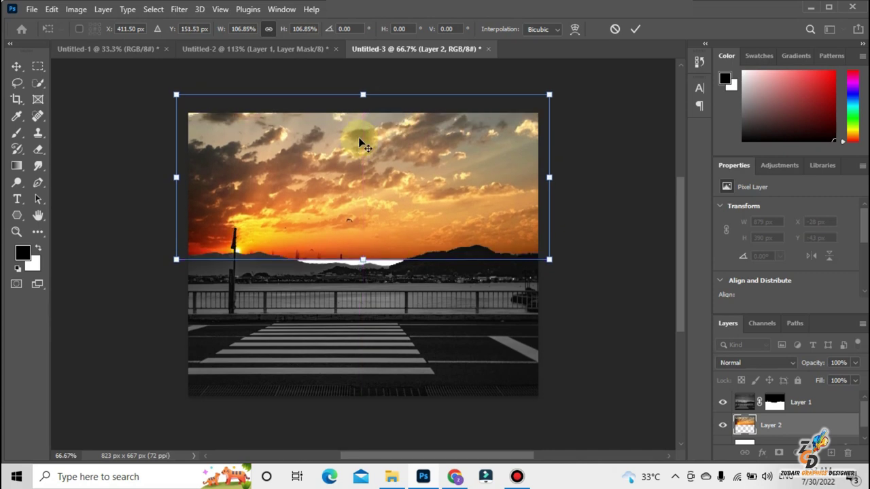
key(Return)
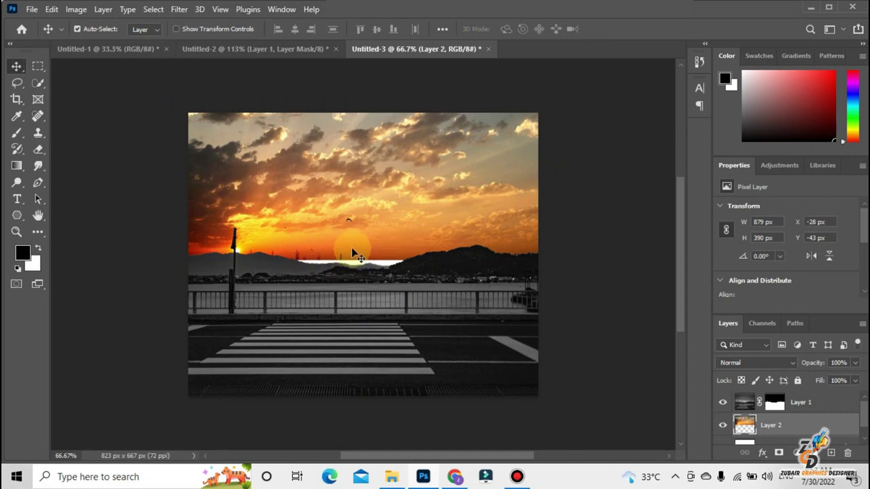
key(ctrl+t)
- Warp the sky's bottom edge down over the white horizon gap, stretching it to 879 × 415 px
right_click(352, 250)
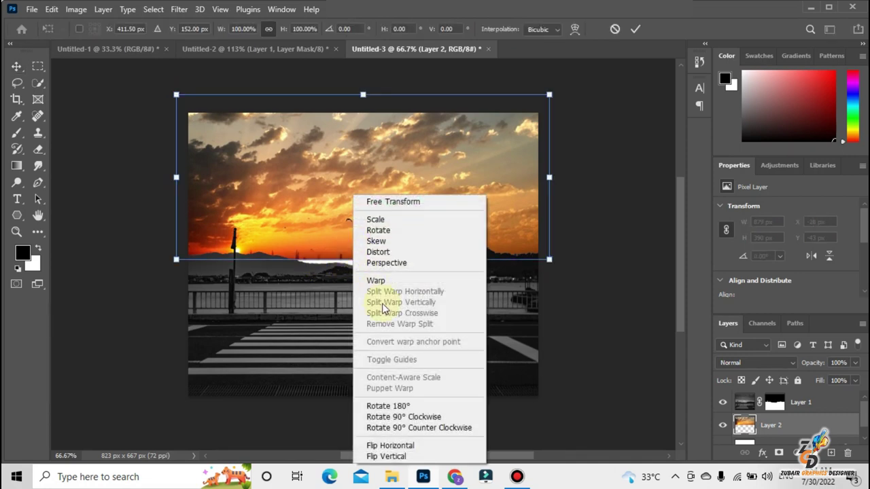
click(376, 280)
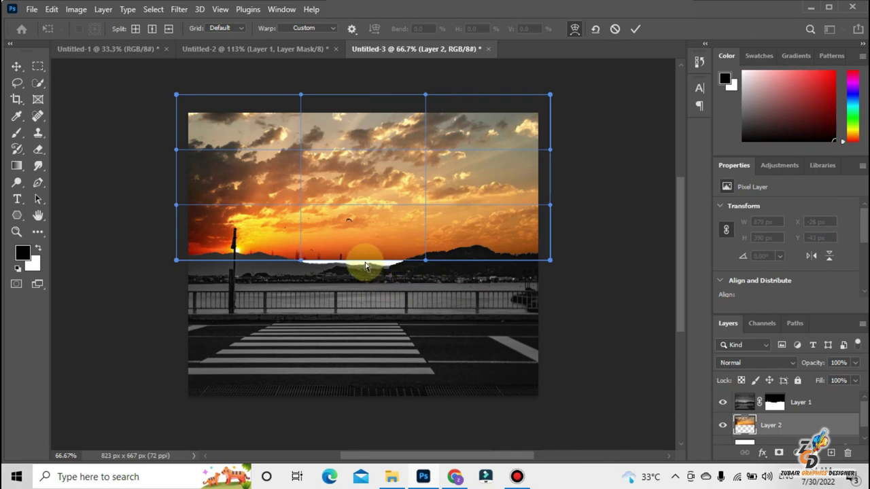
drag(364, 265, 360, 262)
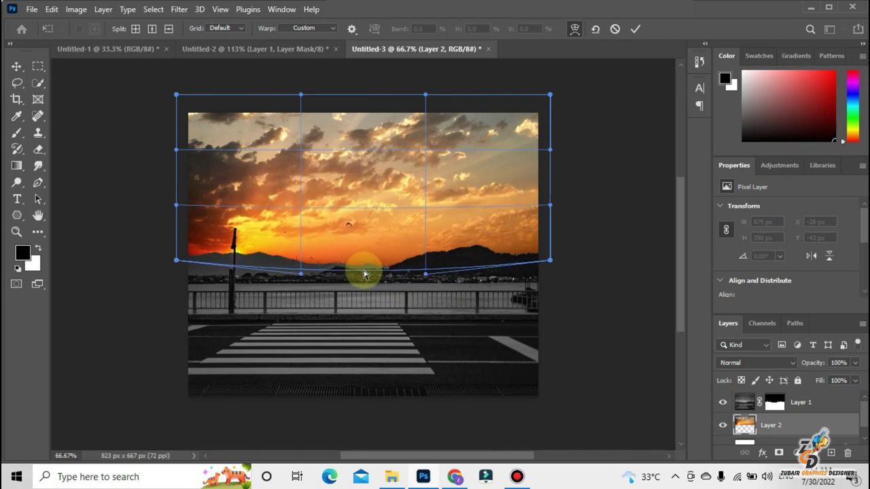
drag(239, 252, 241, 243)
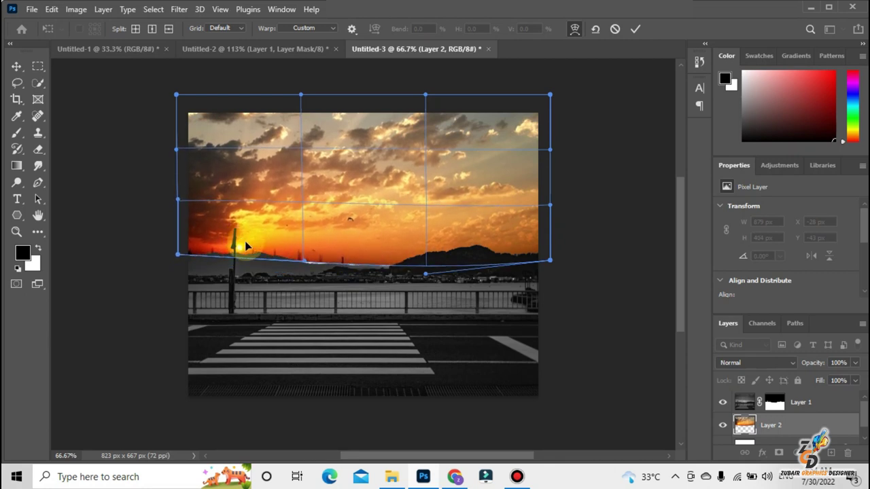
drag(367, 266, 245, 234)
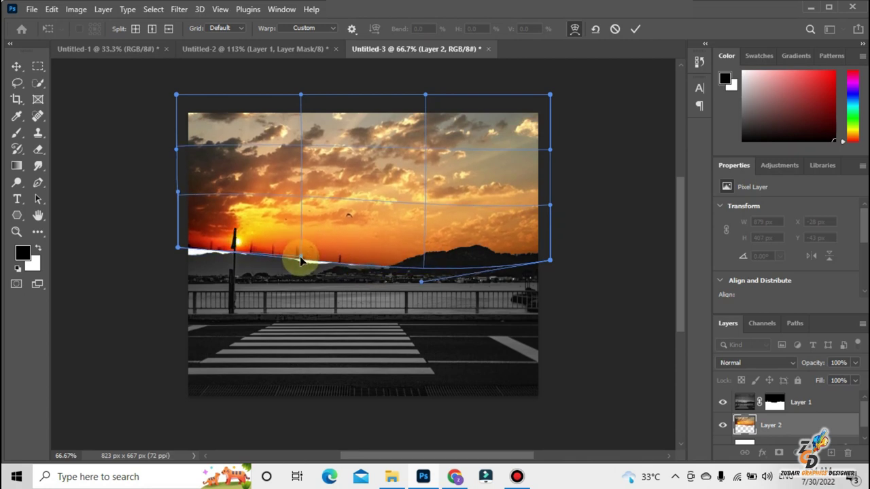
drag(303, 254, 298, 264)
drag(178, 248, 182, 256)
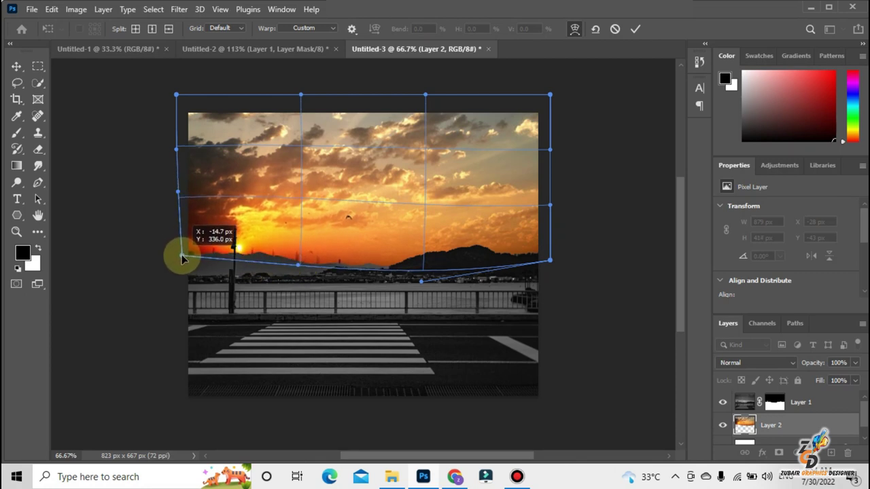
key(Return)
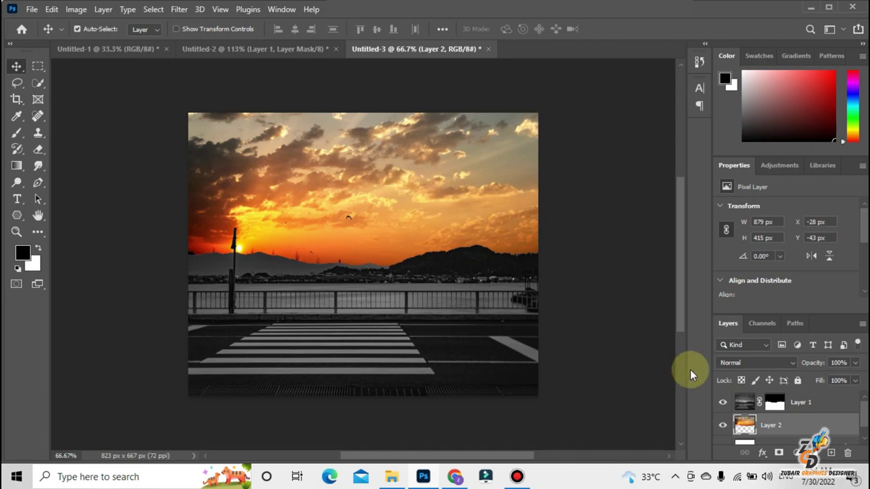
- Add a Brightness/Contrast adjustment layer with Brightness 29 and Contrast 20
click(795, 454)
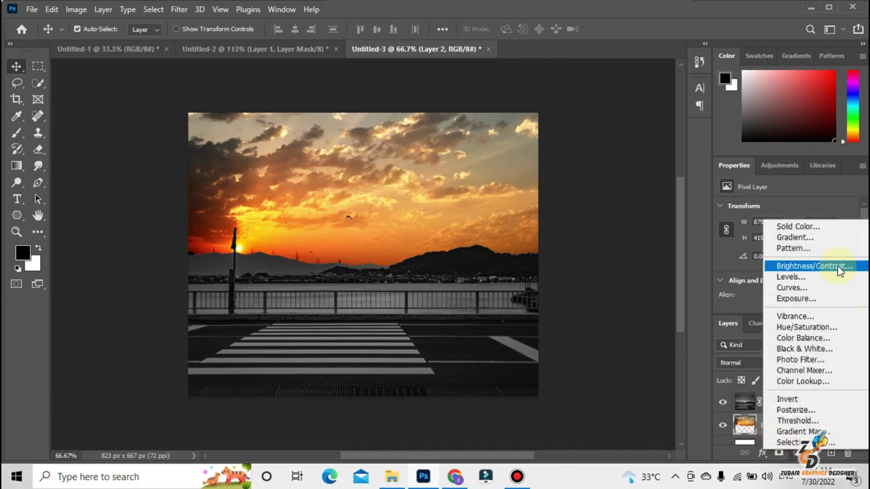
click(815, 265)
mouse_move(786, 242)
mouse_down()
mouse_move(827, 246)
mouse_move(807, 250)
mouse_move(799, 266)
mouse_up()
- Add a Levels adjustment layer with midtone 0.81 and the black point raised to about 16
click(795, 453)
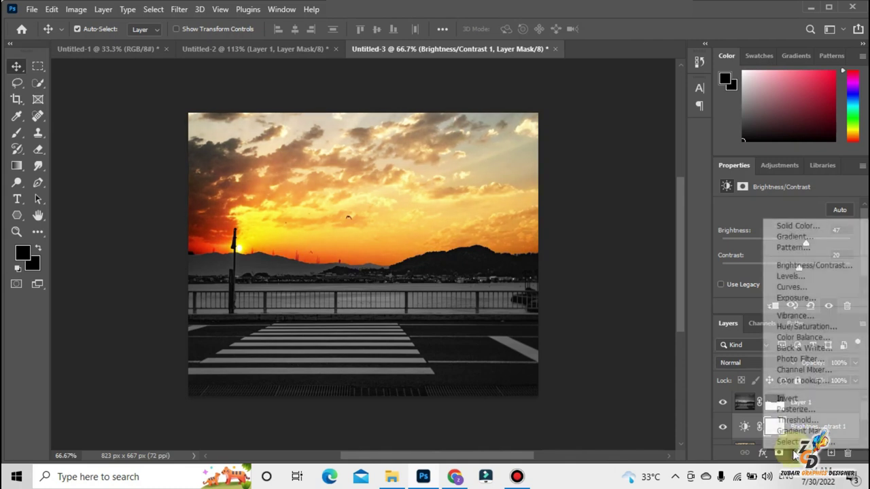
click(800, 277)
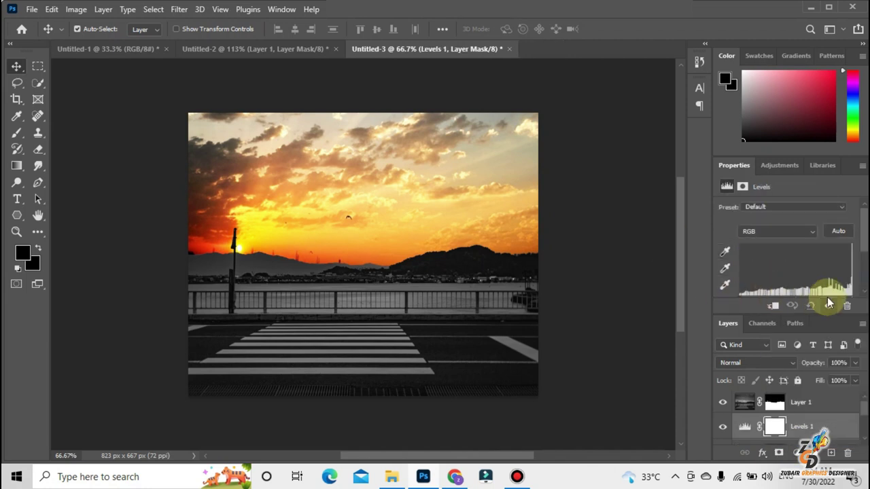
scroll(858, 249, down, 3)
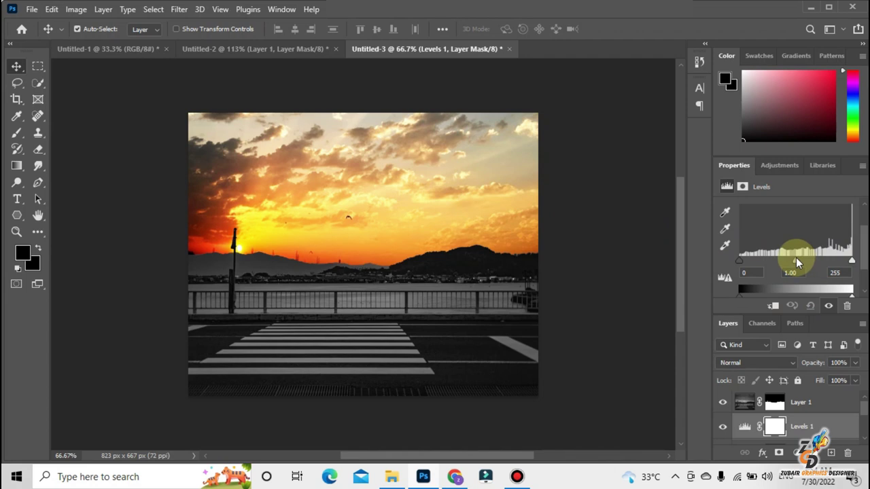
drag(803, 263, 802, 264)
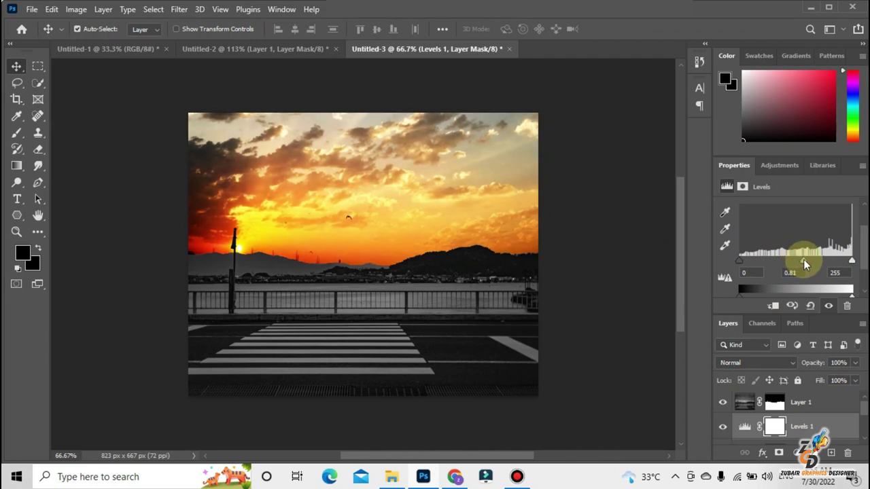
drag(740, 261, 748, 261)
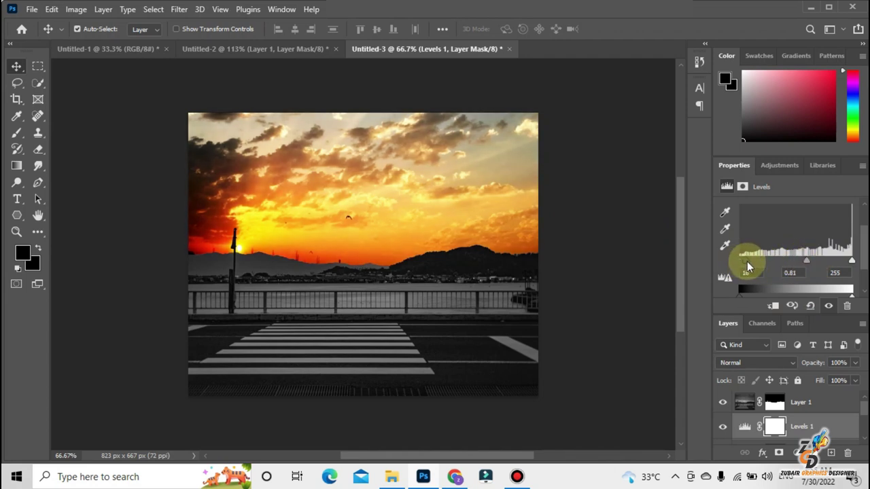
click(530, 243)
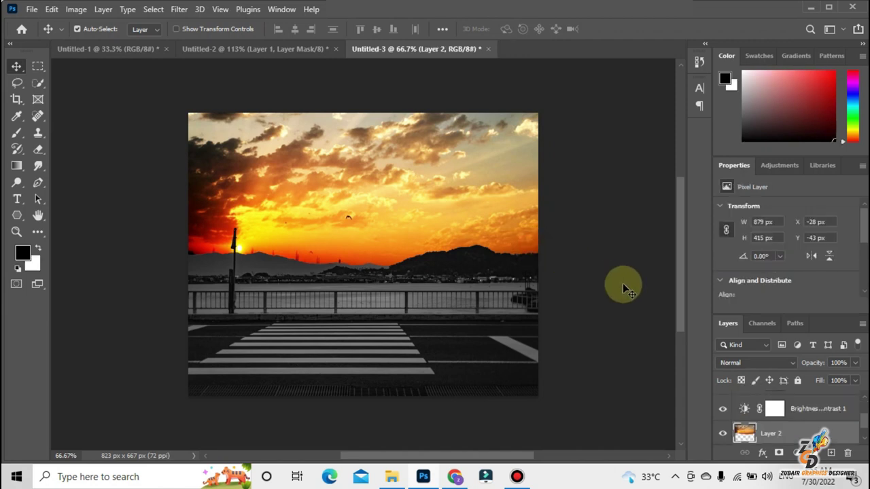
key(ctrl+plus)
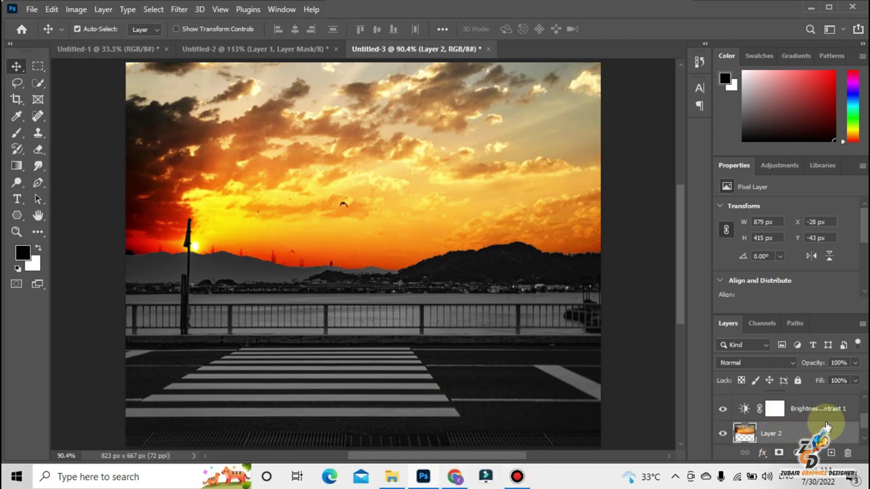
drag(863, 426, 864, 450)
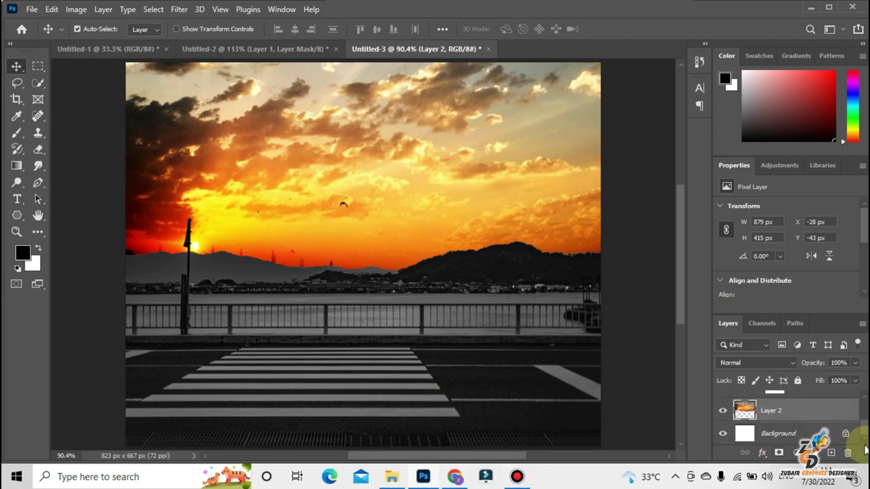
scroll(857, 417, up, 3)
click(744, 407)
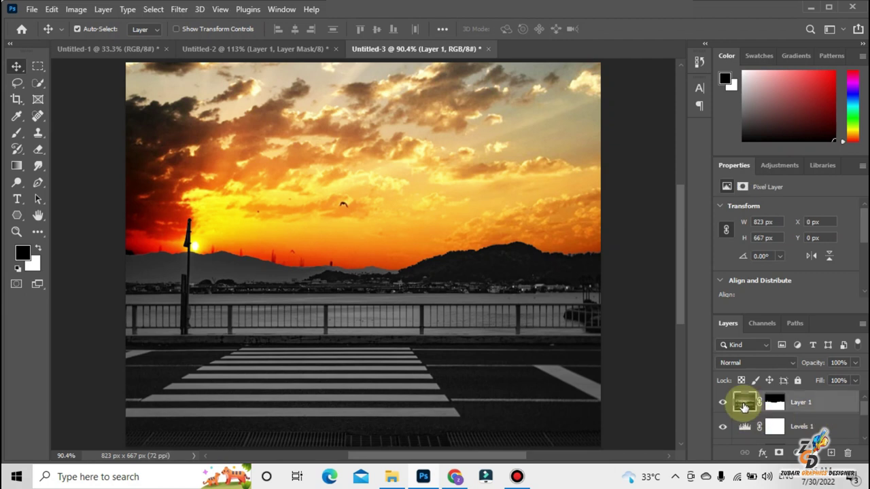
drag(744, 406, 617, 297)
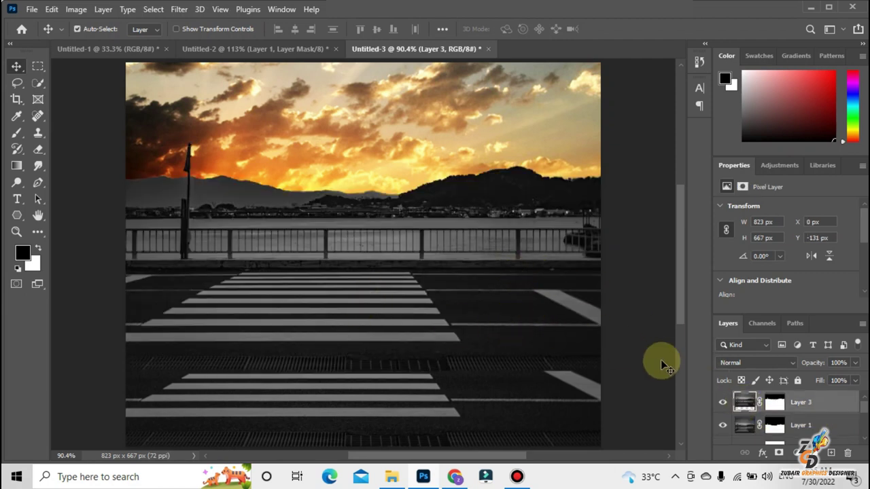
key(ctrl+z)
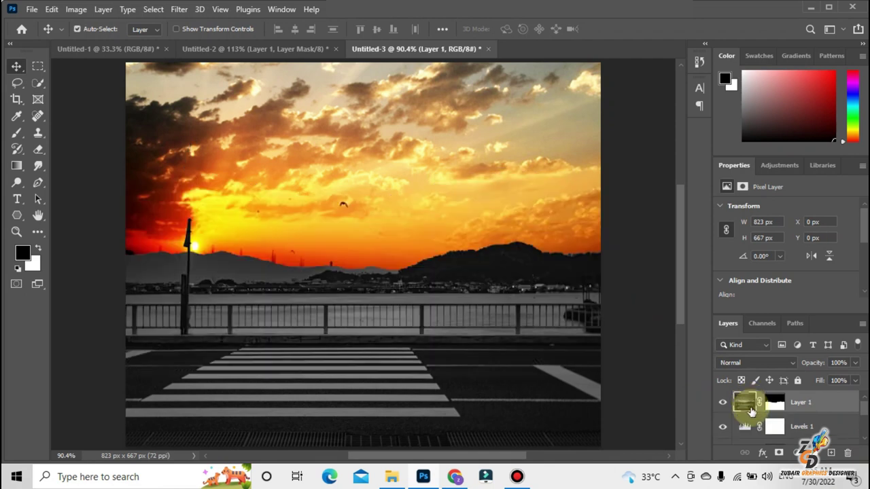